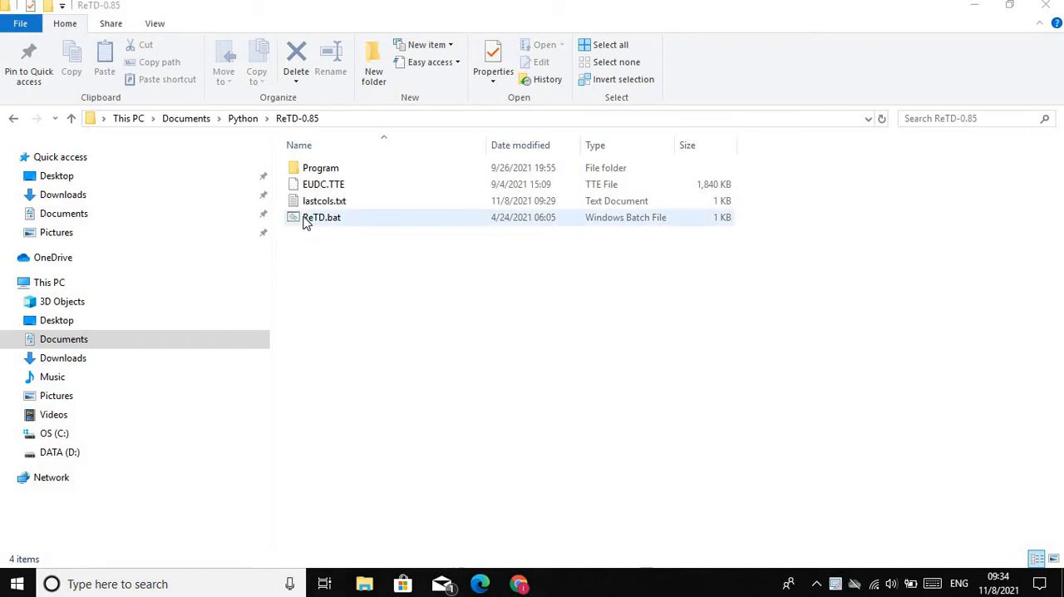
Launch ReTD by running ReTD.bat from the ReTD-0.85 folder and maximize its window
double_click(321, 218)
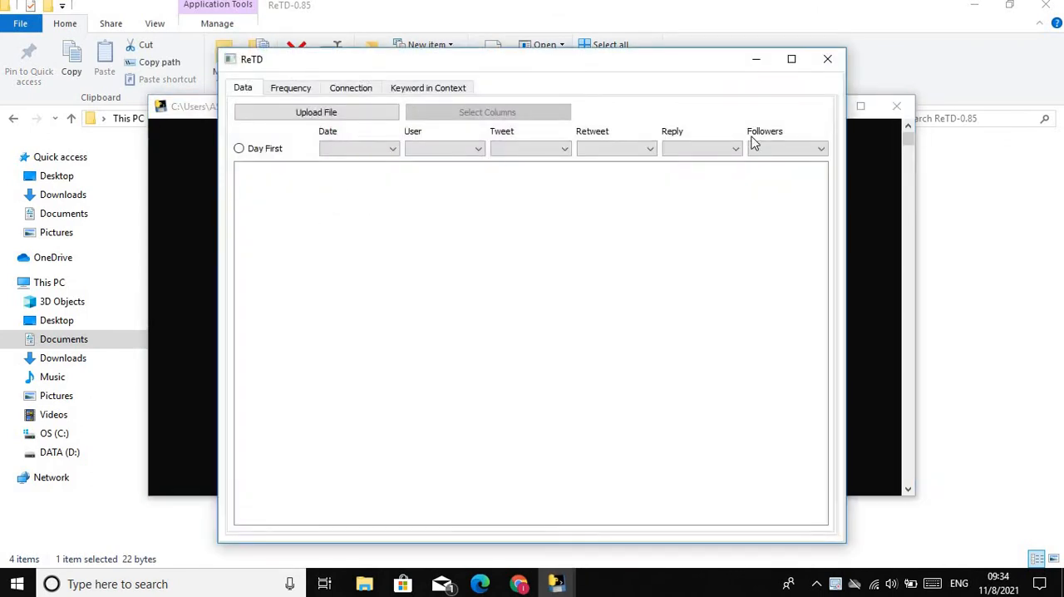
click(792, 62)
Load the data files from Pilpres1610.csv through Pilpres2610.csv, sorted by date, from the Python\Data\Pilpres2810 folder
click(126, 60)
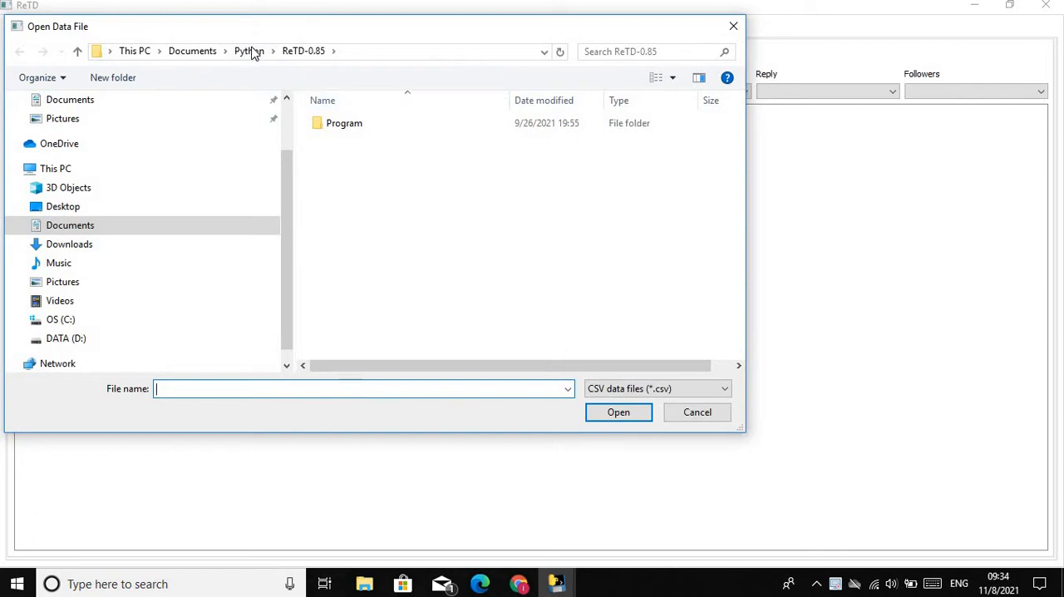
click(249, 51)
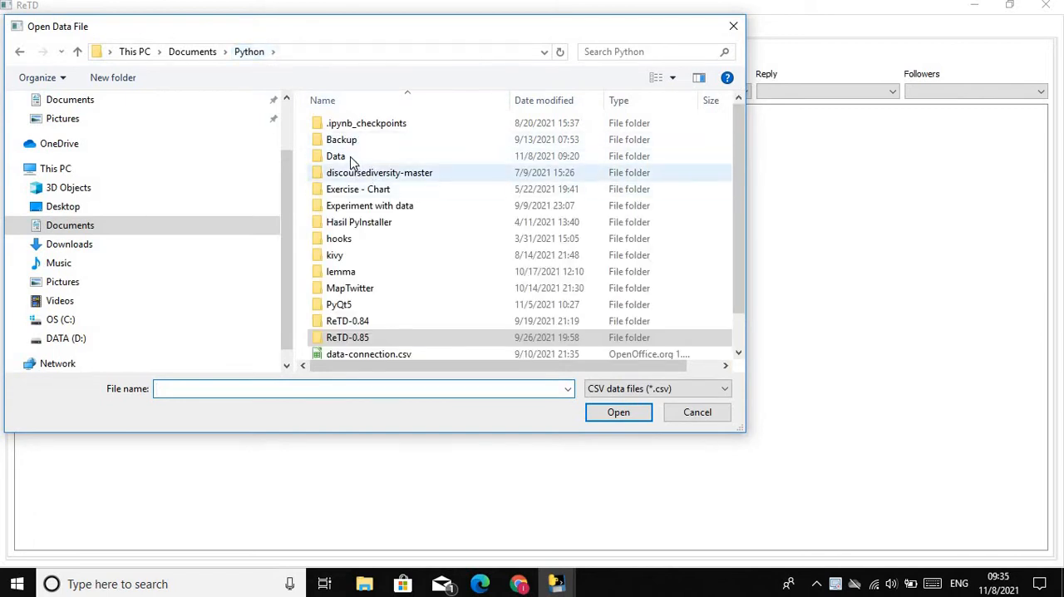
double_click(351, 159)
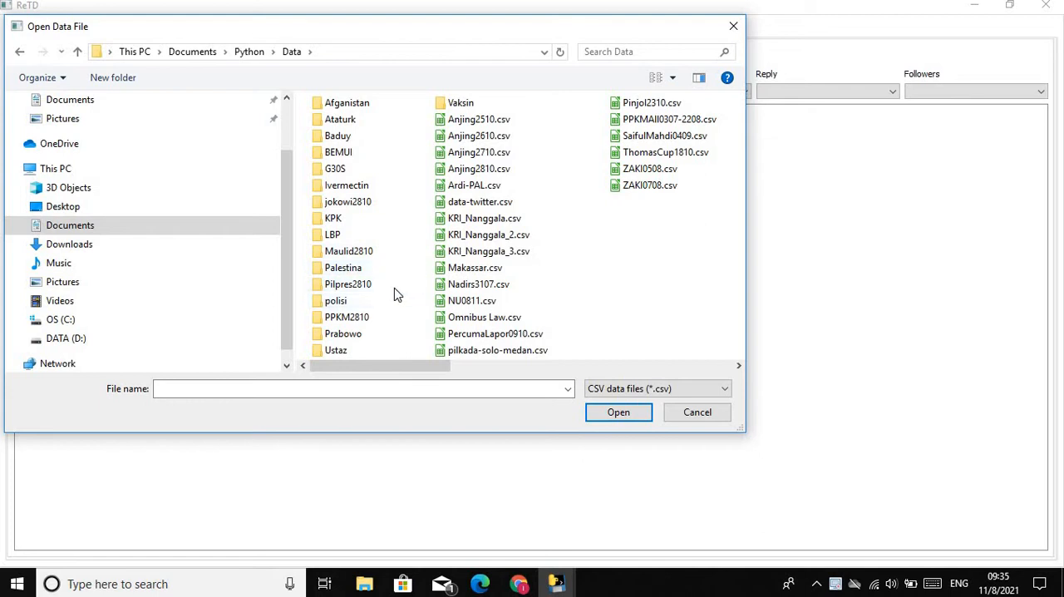
double_click(349, 283)
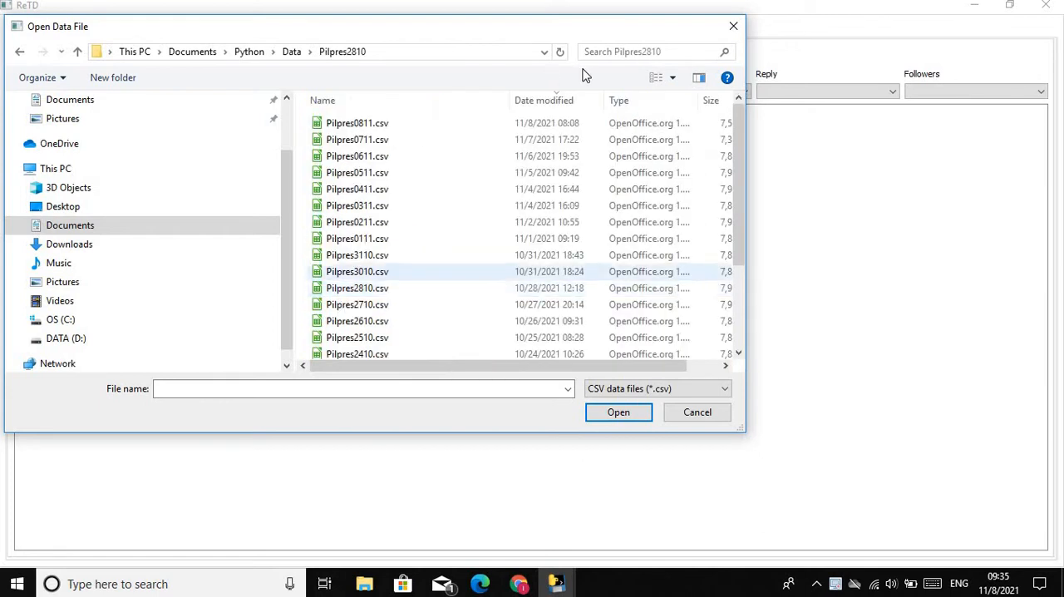
click(559, 101)
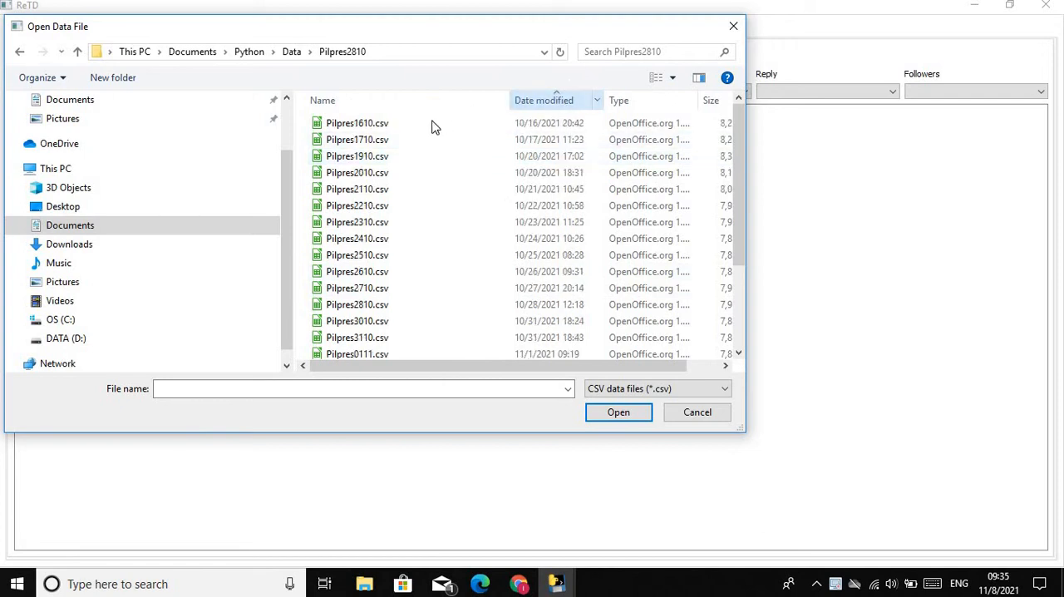
click(358, 126)
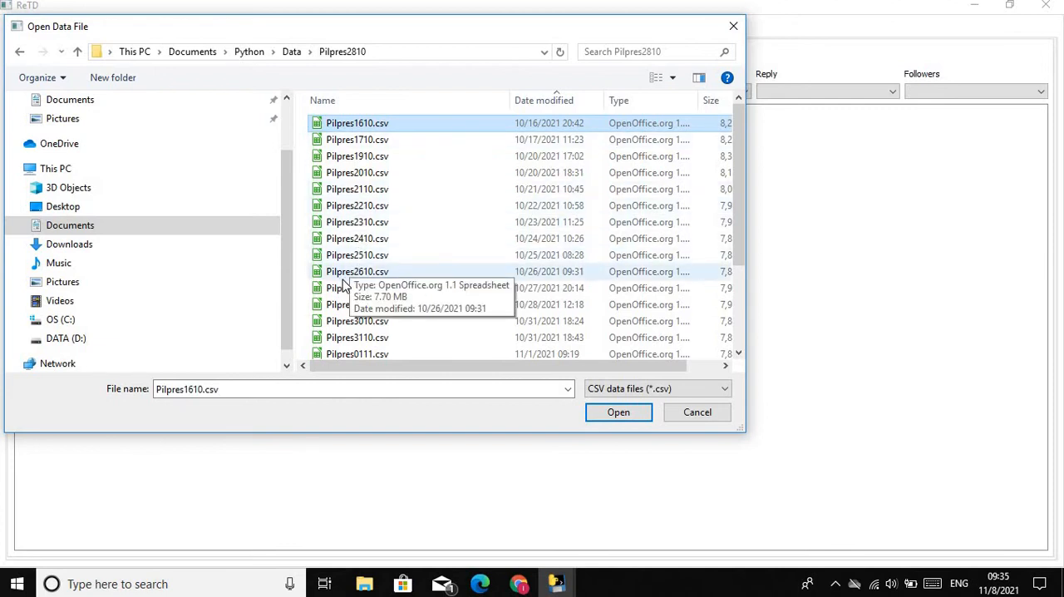
shift+click(376, 277)
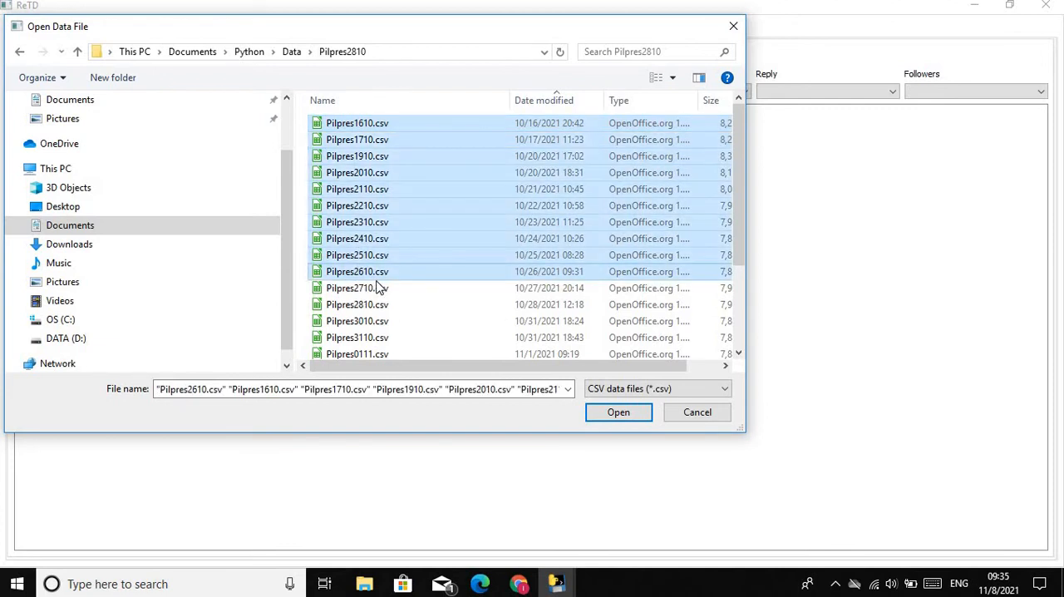
click(632, 413)
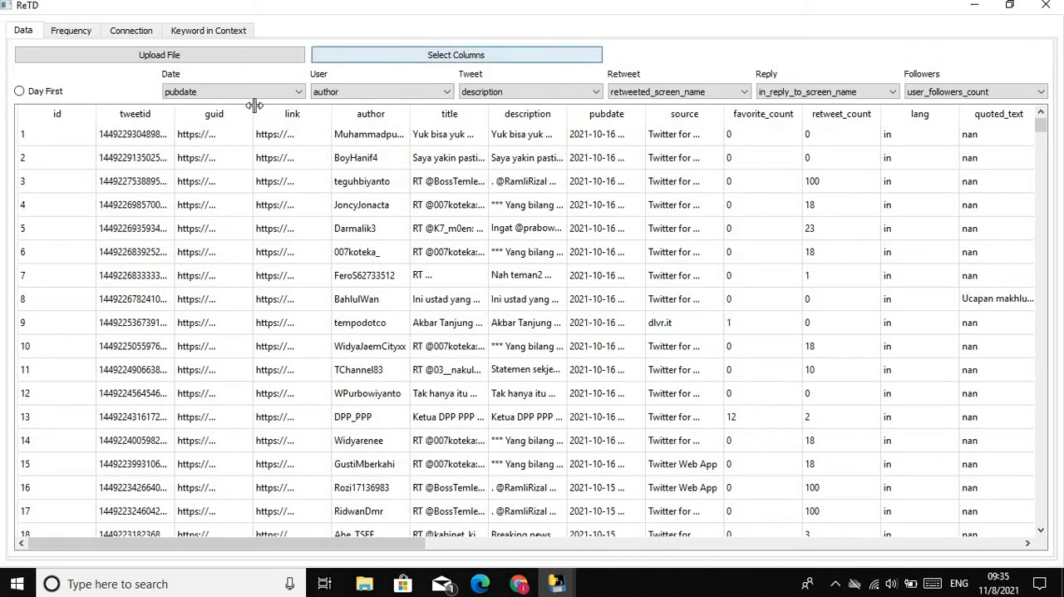
Apply the preset column mapping and set the end date of the frequency analysis to 25/10/21
click(456, 55)
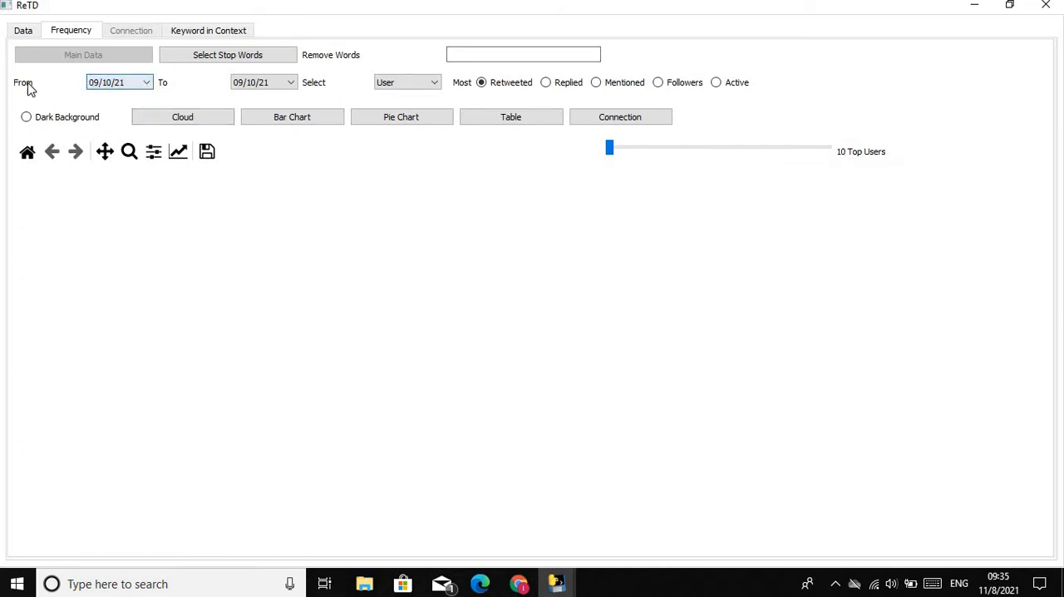
click(291, 84)
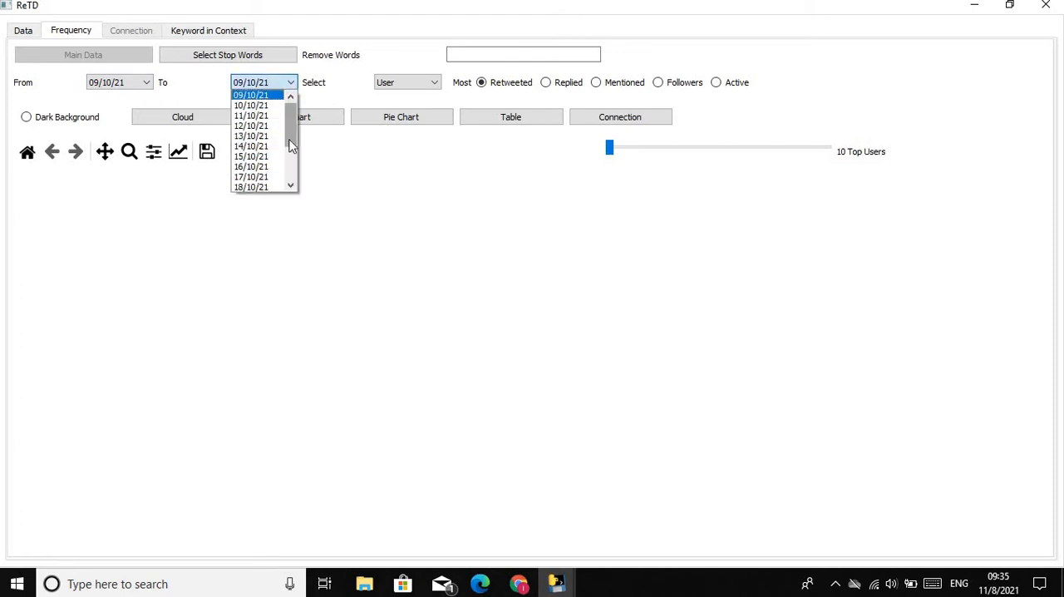
scroll(282, 206, down, 2)
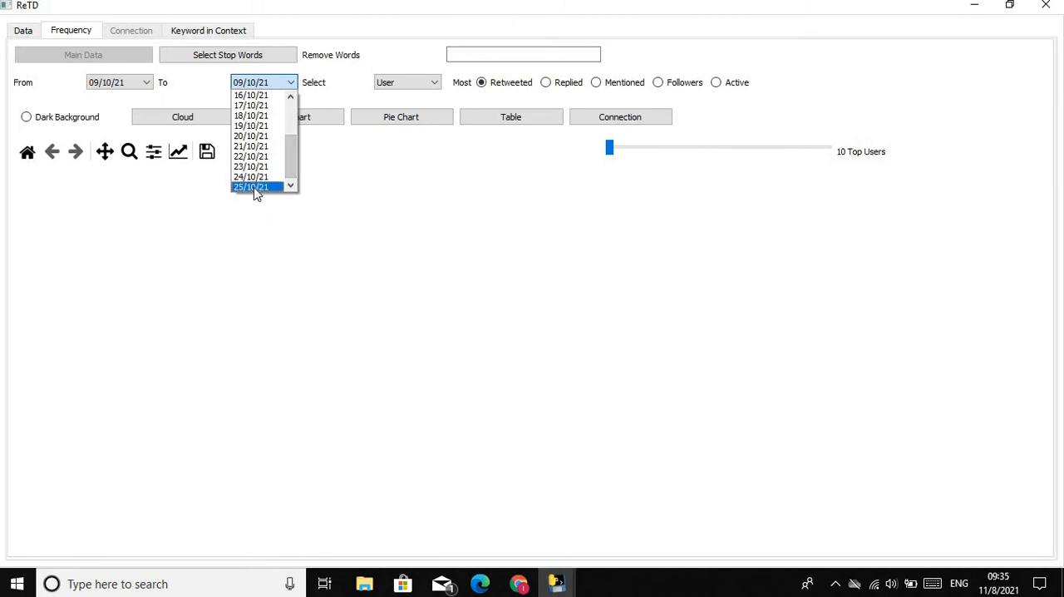
click(255, 188)
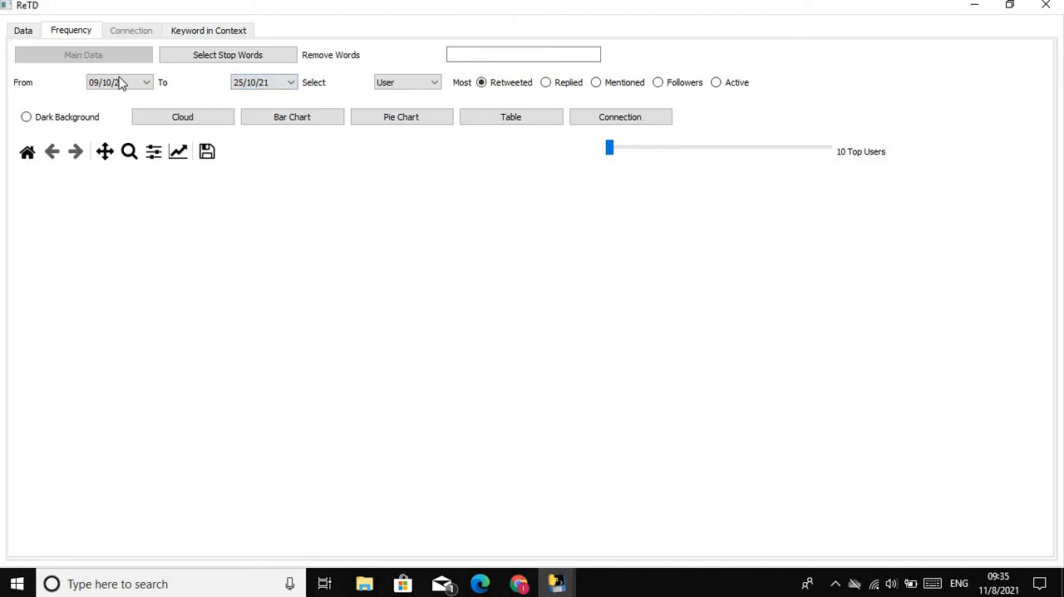
Generate a word cloud of the top 30 words
click(437, 86)
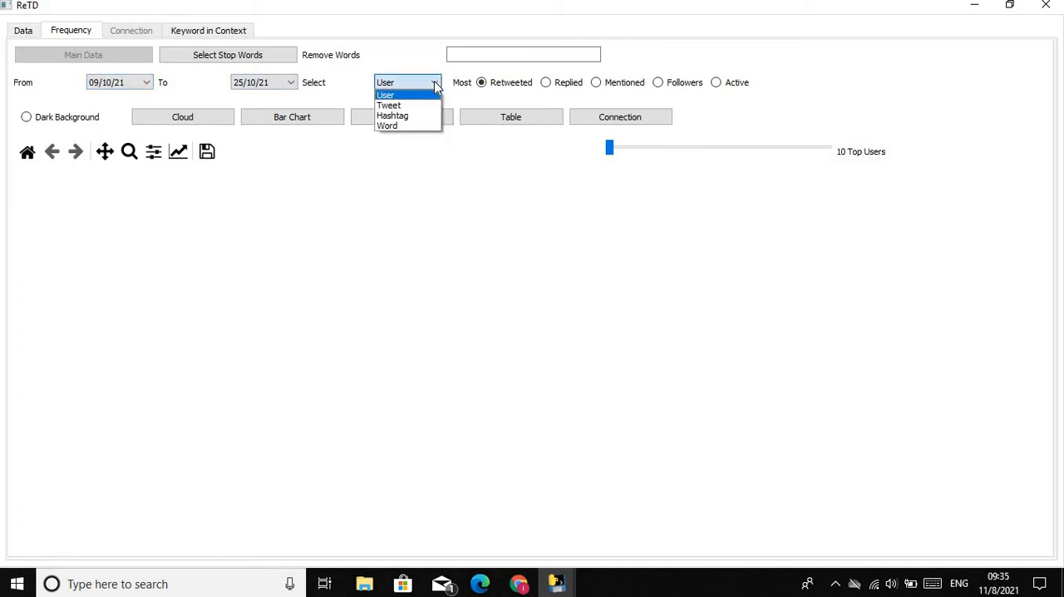
click(400, 126)
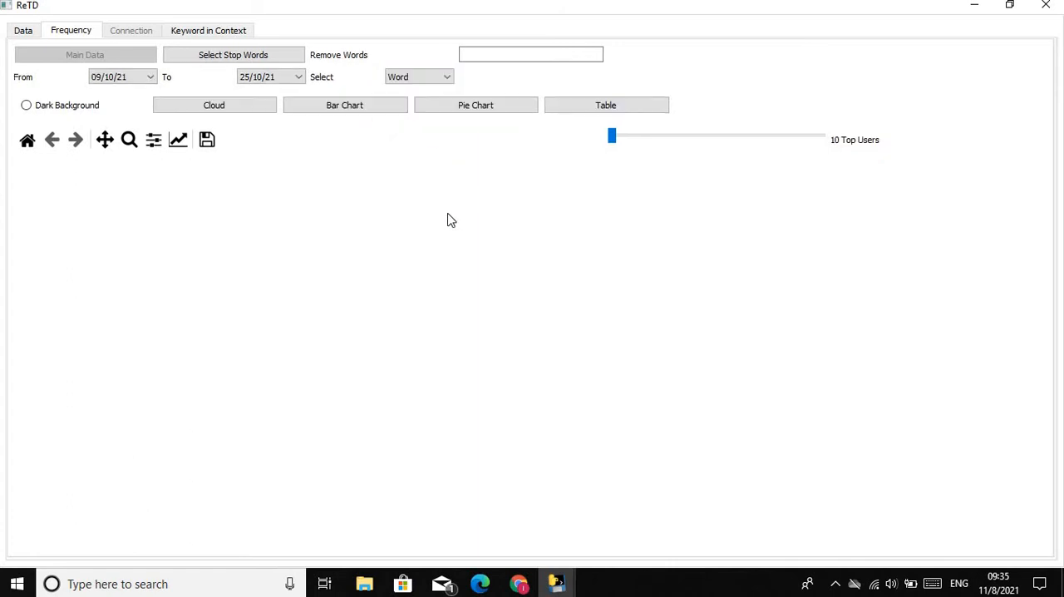
click(614, 138)
drag(614, 138, 748, 150)
click(218, 109)
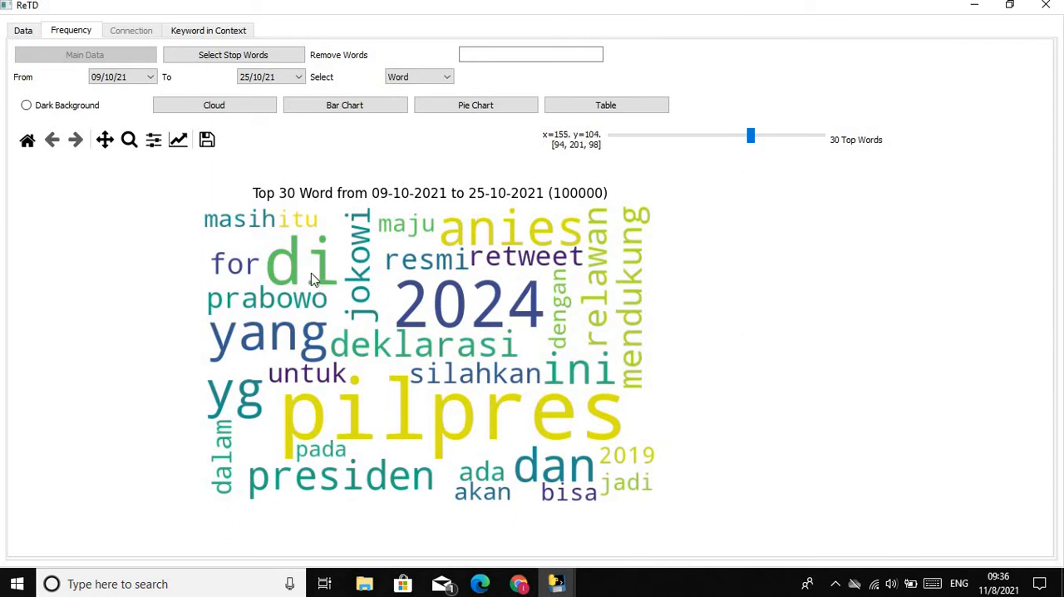
Load stopwords-id.txt from the Data folder as the stop word list and regenerate the word cloud
click(187, 58)
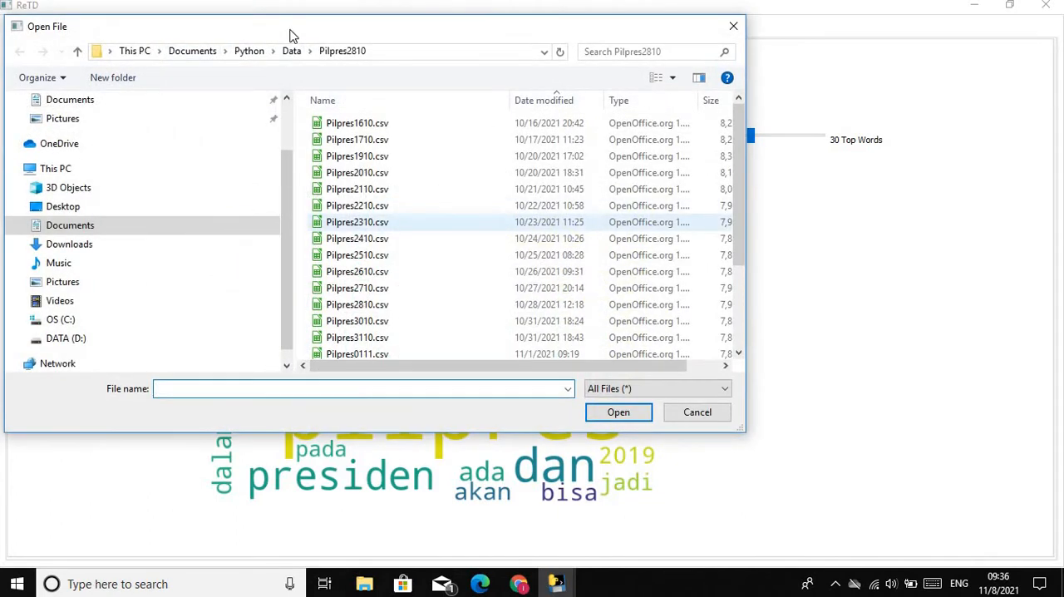
click(287, 54)
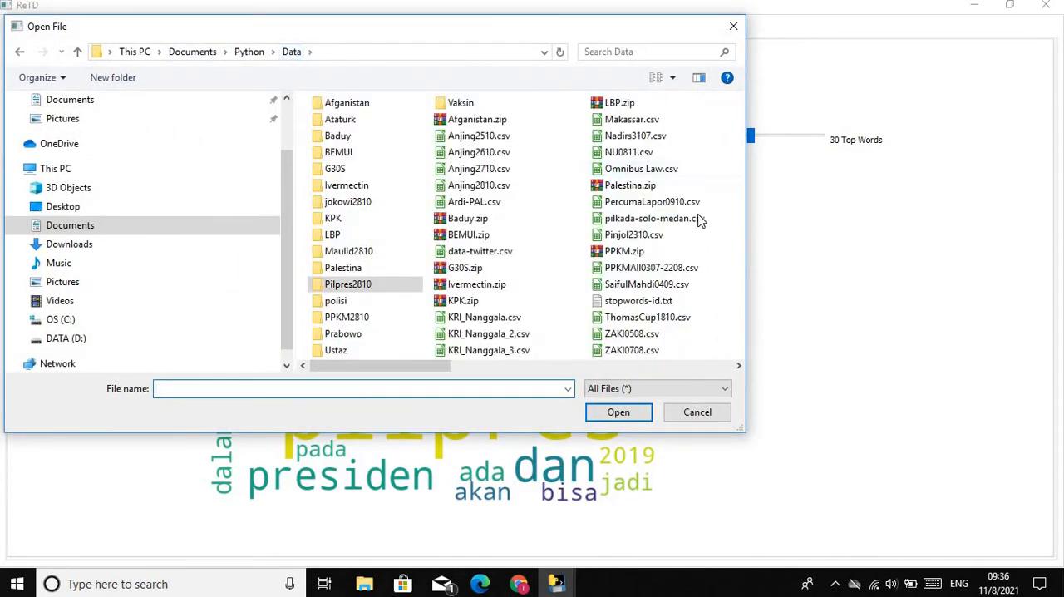
click(638, 301)
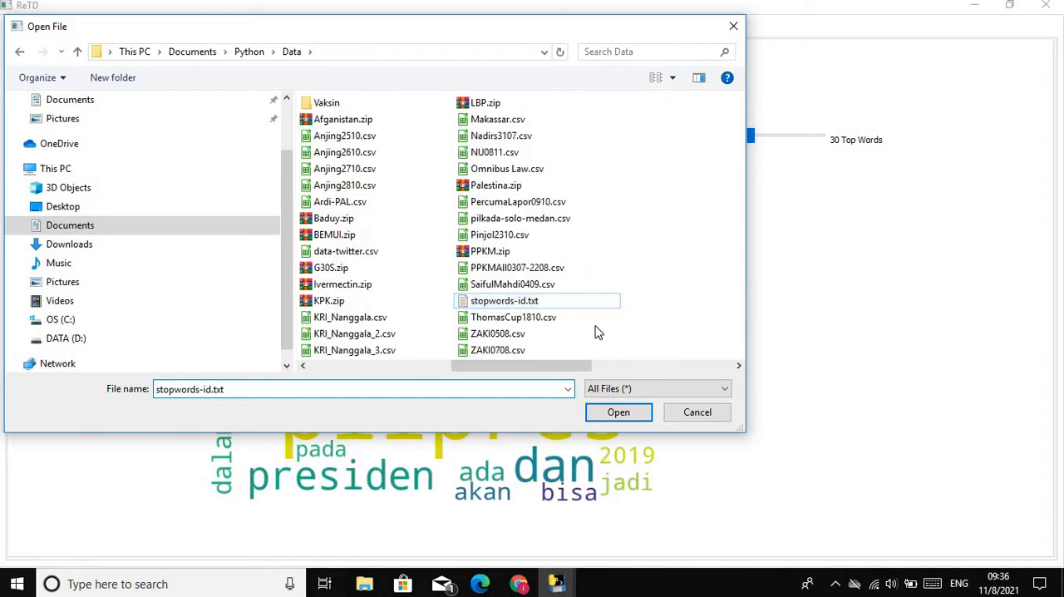
click(620, 414)
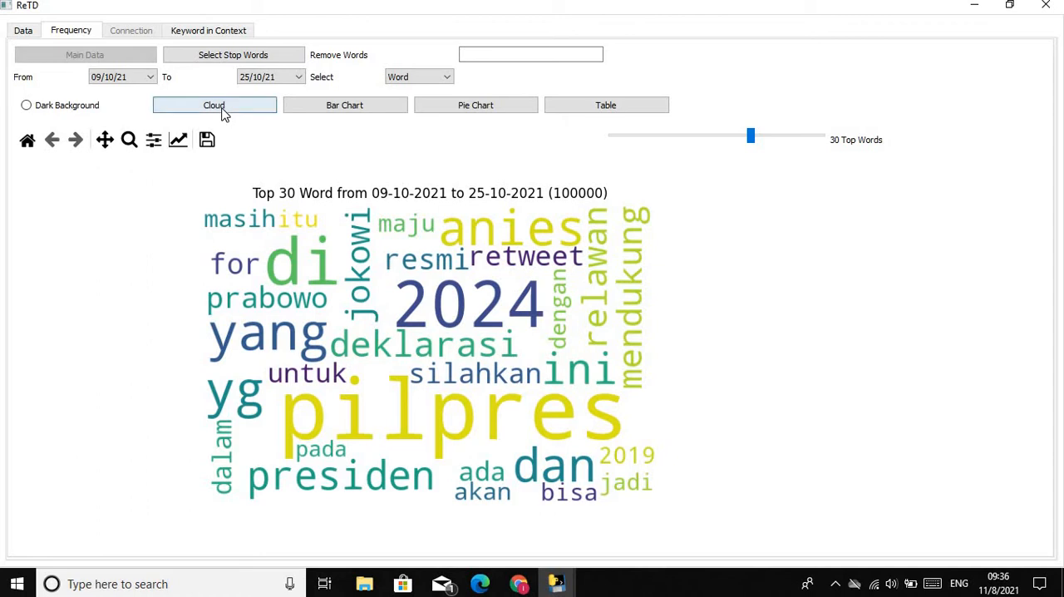
click(220, 108)
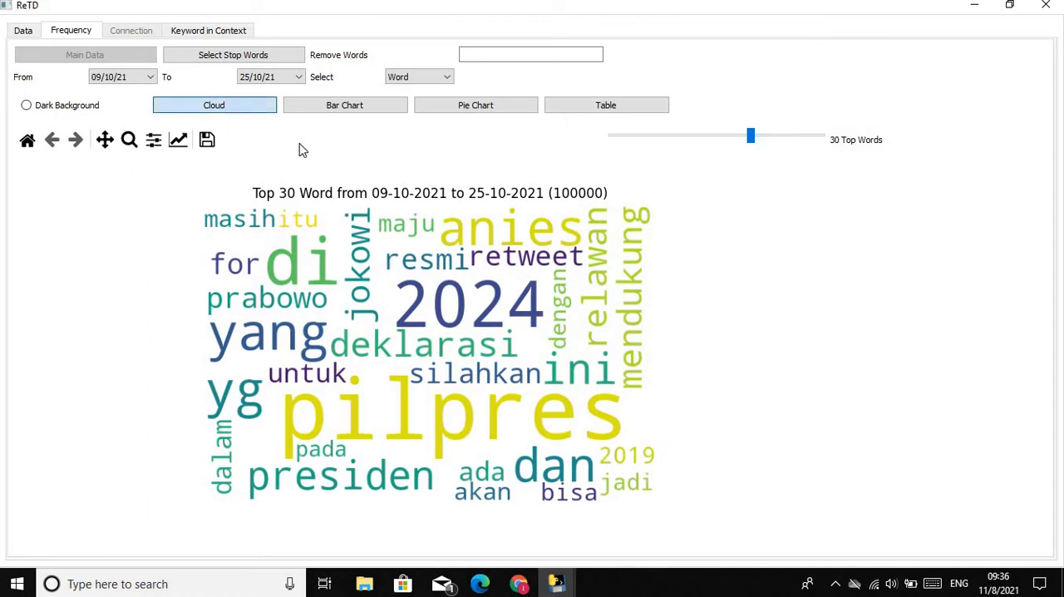
click(235, 111)
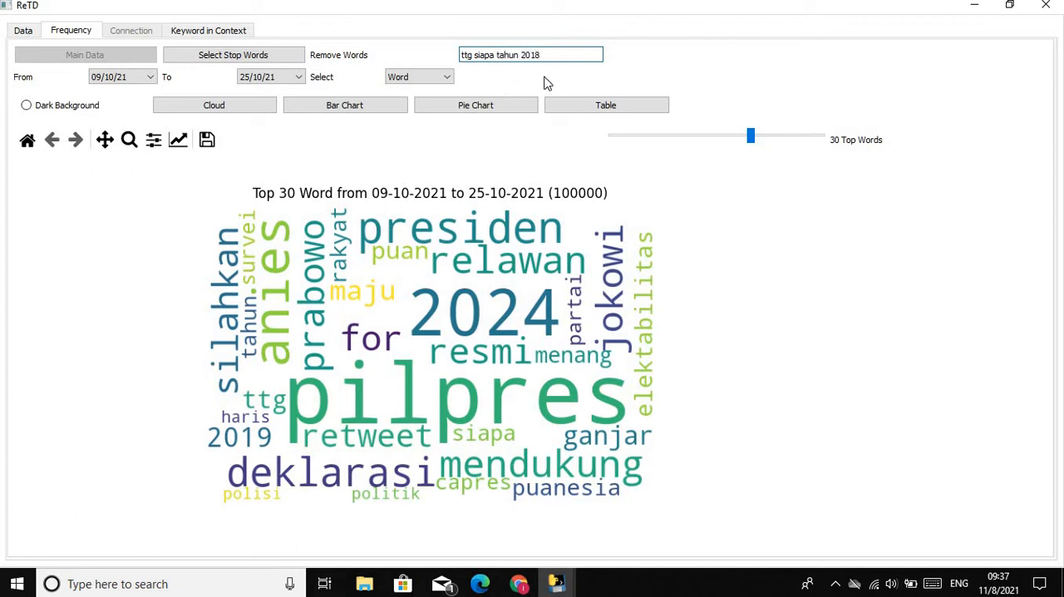
Exclude the words "ttg siapa tahun 2019" and regenerate the word cloud
text(9)
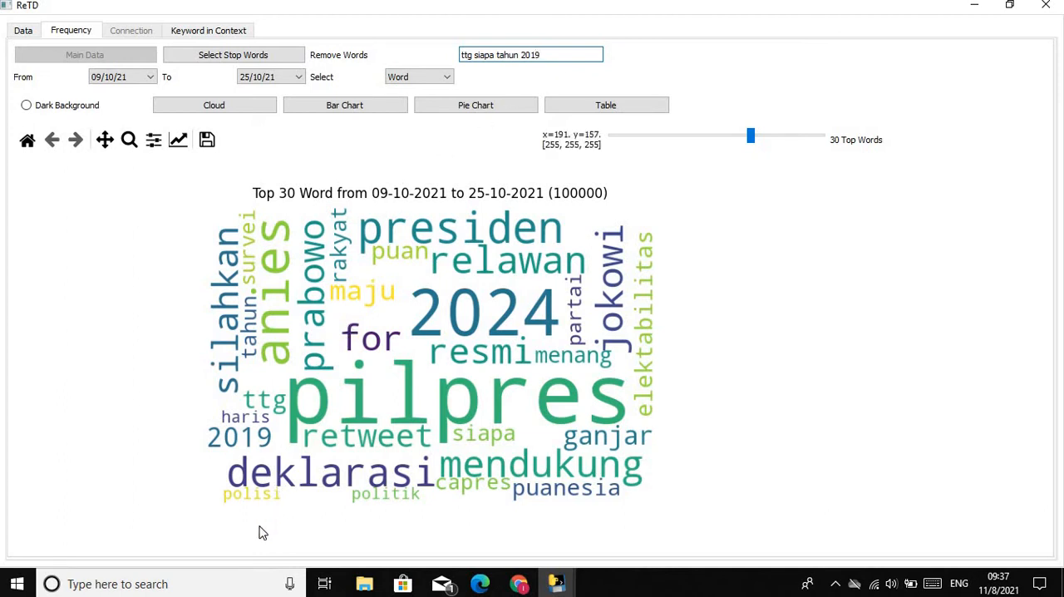
click(229, 104)
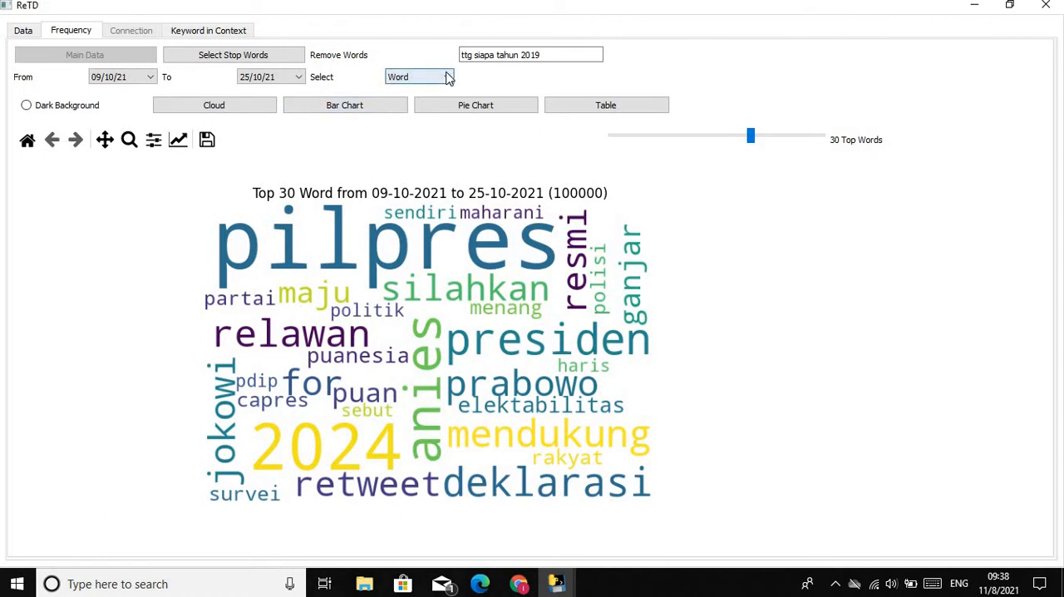
Switch the analysis to hashtags and display the top 30 as a cloud, a bar chart and a pie chart
click(449, 77)
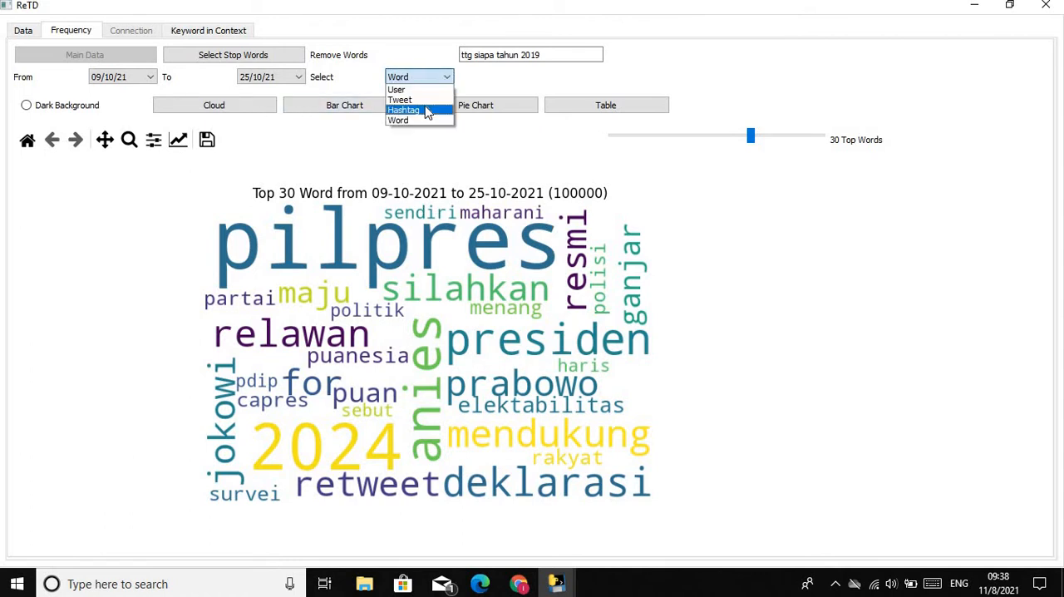
key(Return)
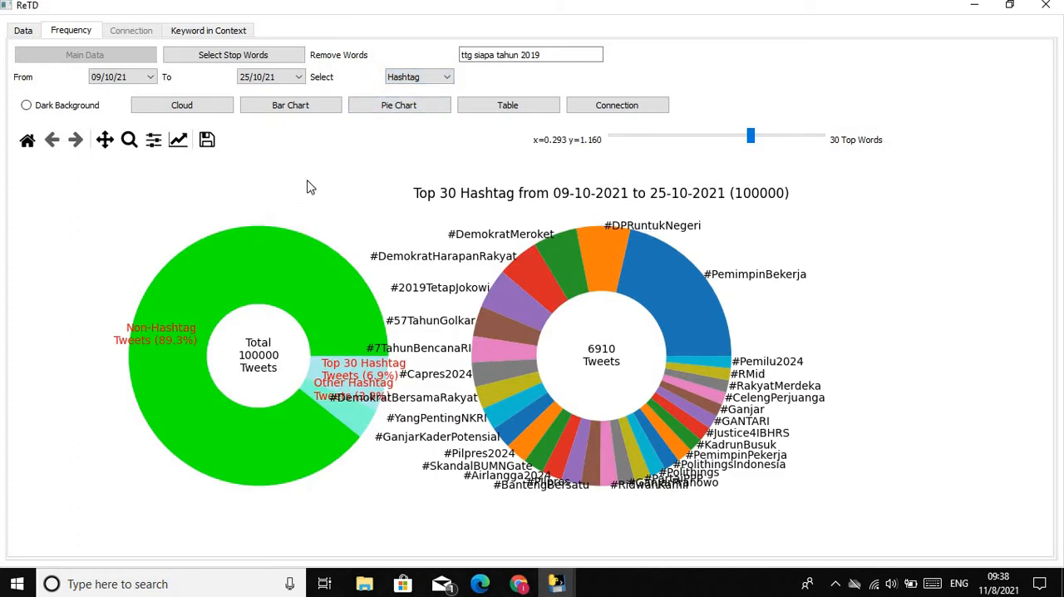
click(189, 109)
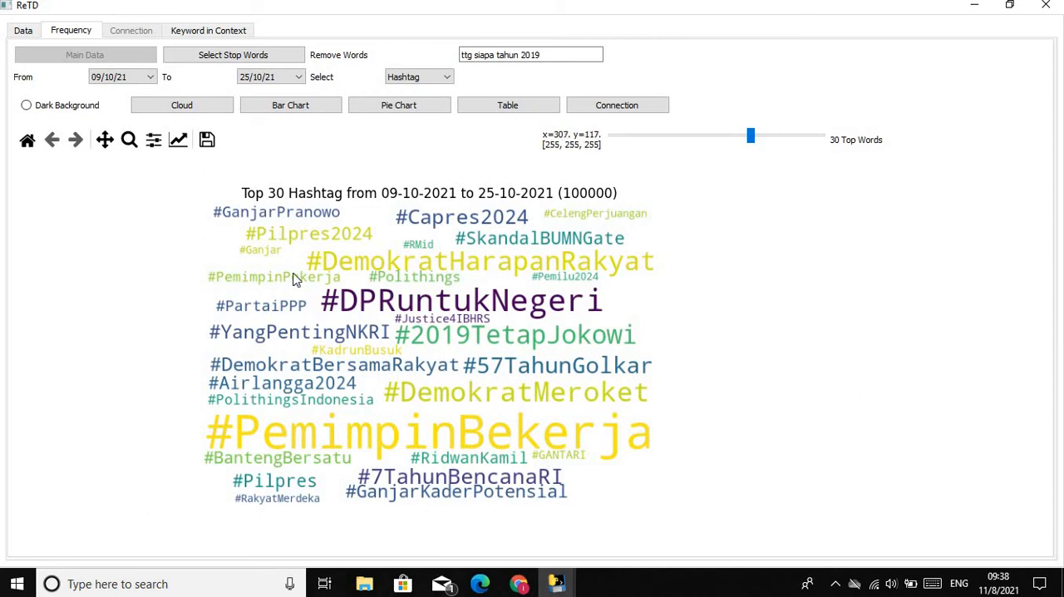
click(316, 110)
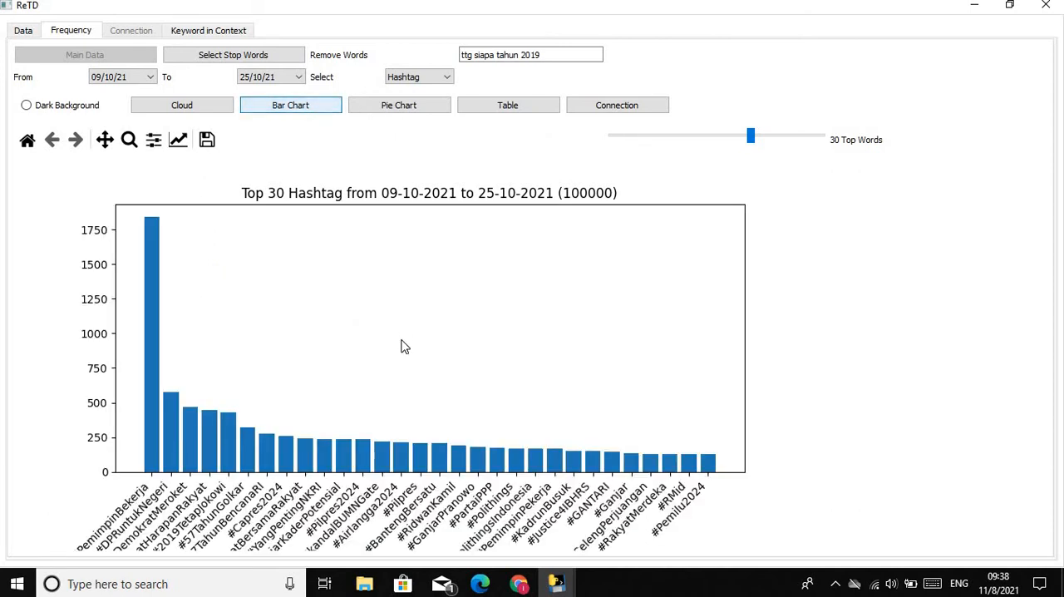
click(388, 112)
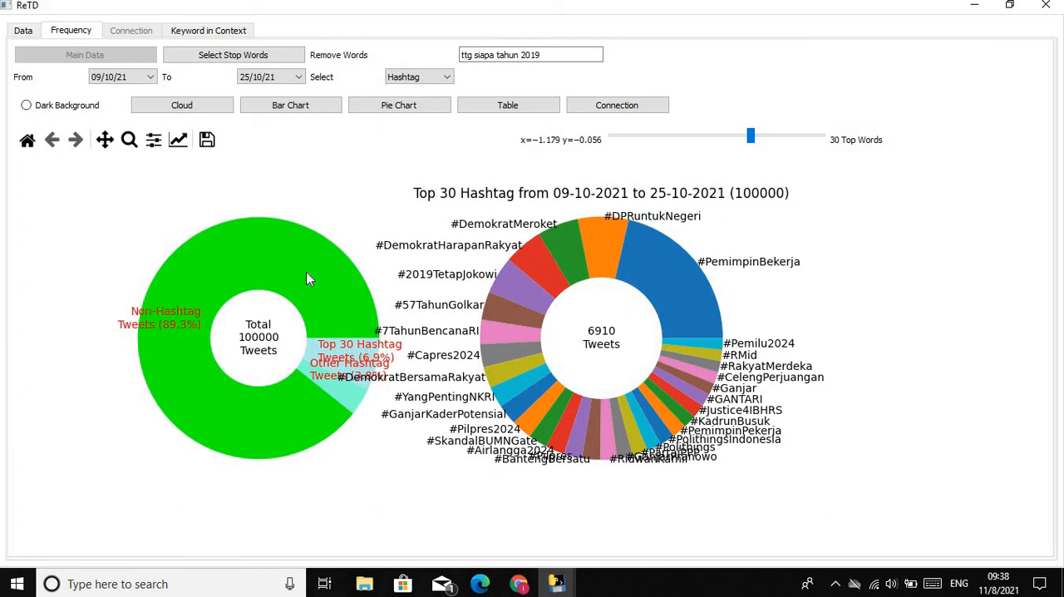
Switch the analysis to users and display the top 30 most retweeted as a cloud, a bar chart and a pie chart
click(428, 80)
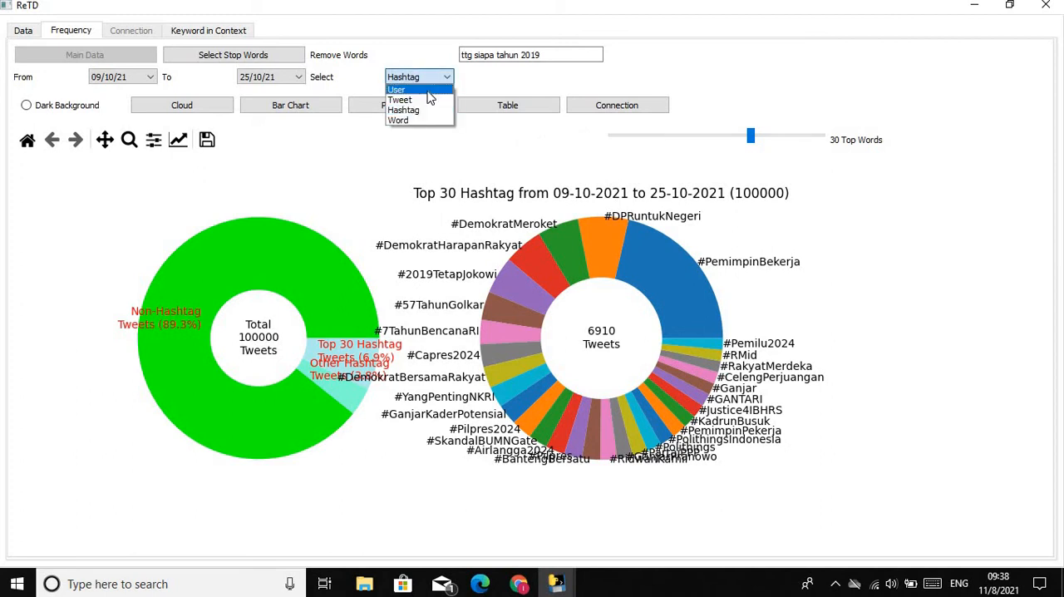
key(Return)
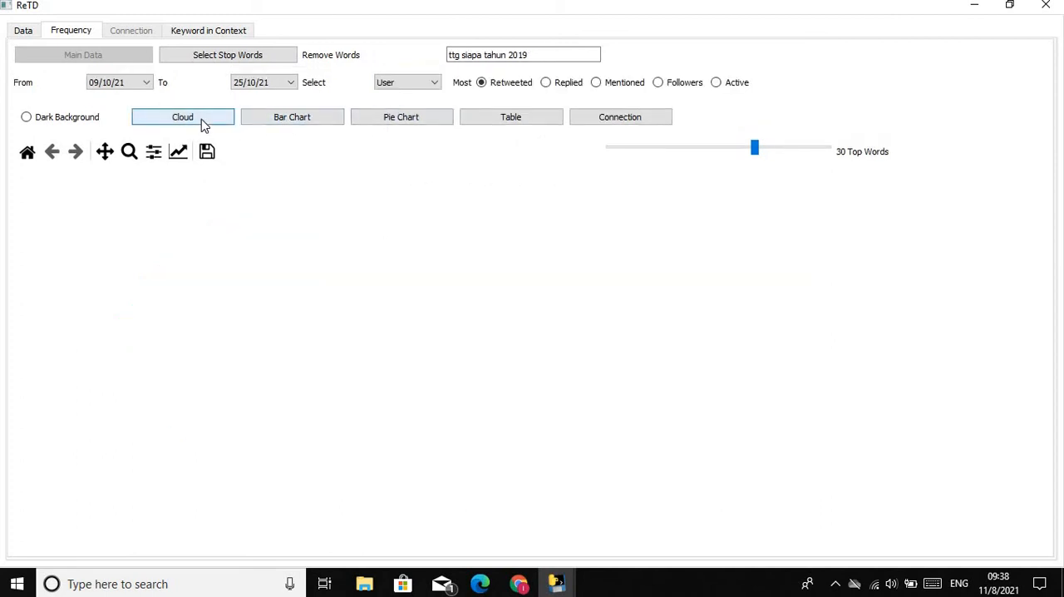
click(207, 124)
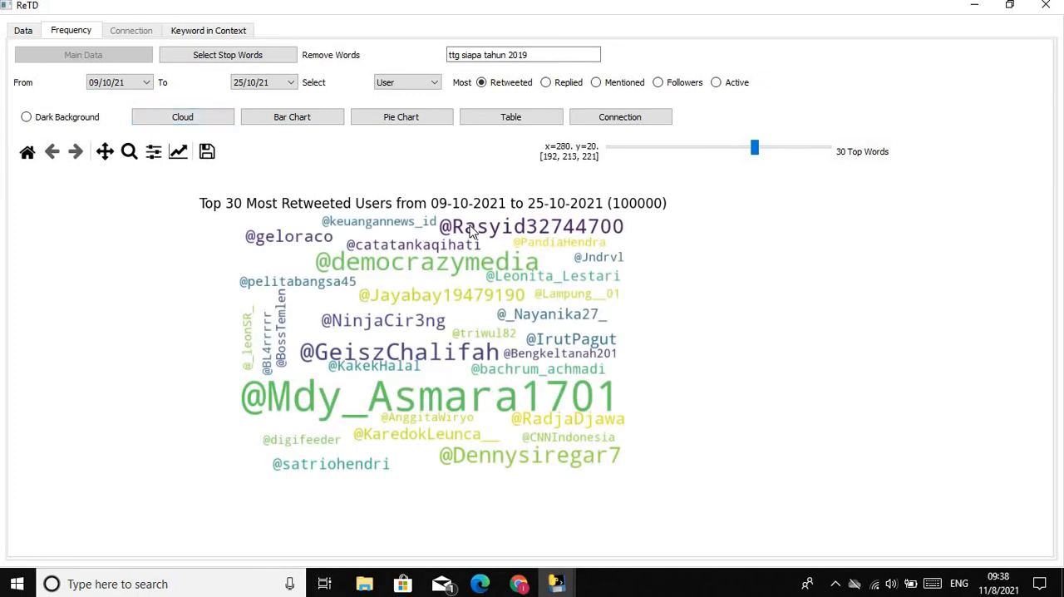
click(308, 122)
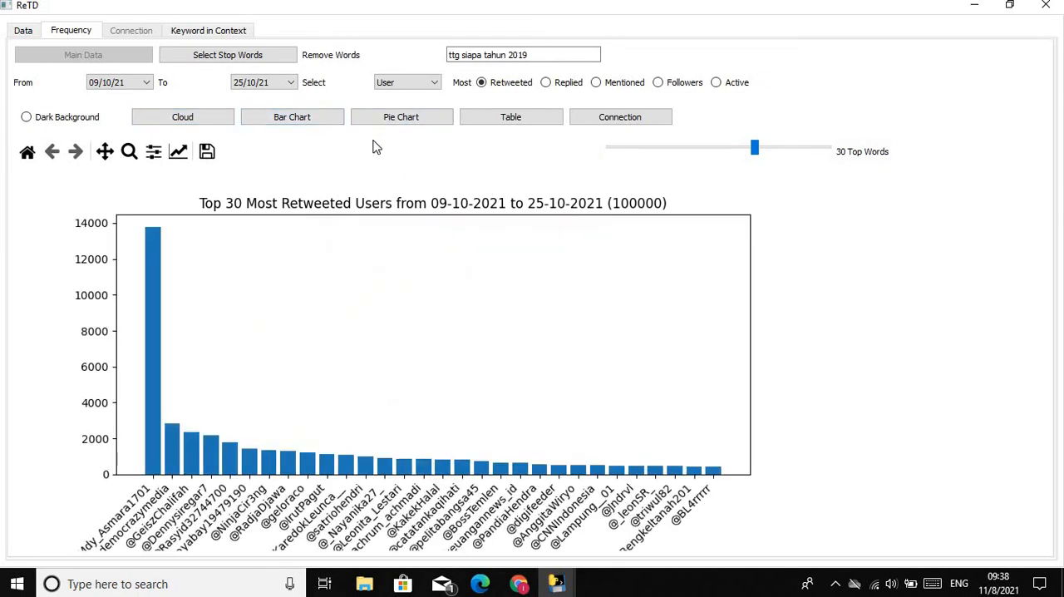
click(378, 119)
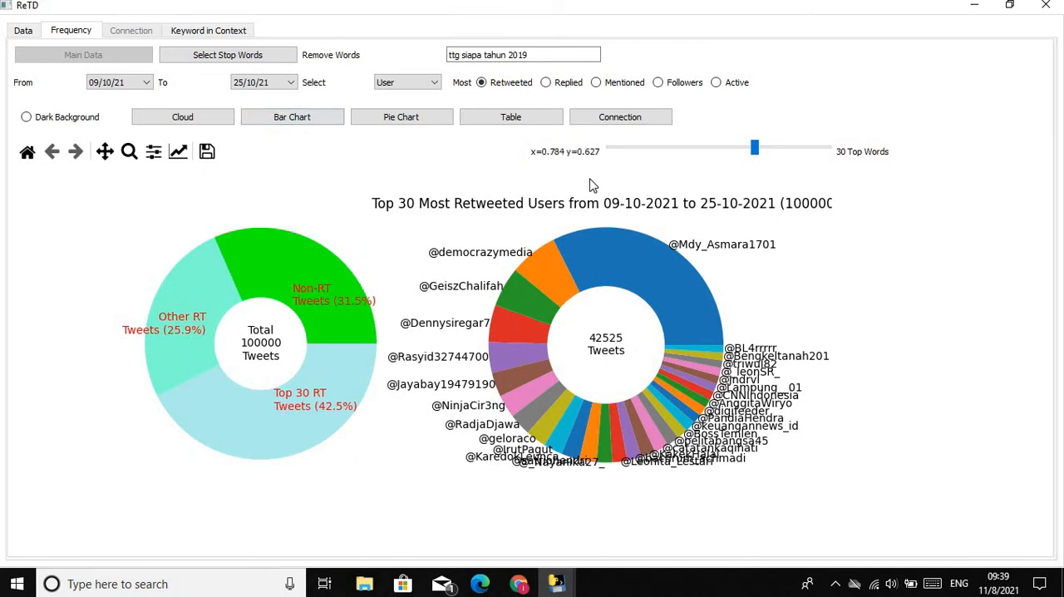
Draw the shared-retweeting network for the first 29 listed users and enlarge its upper cluster of accounts
click(602, 120)
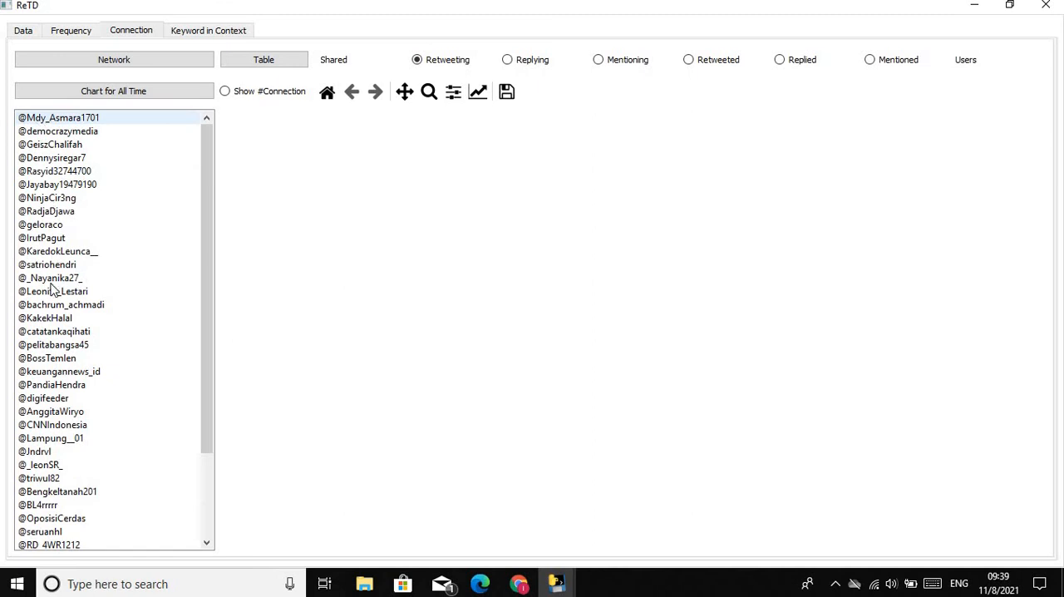
shift+click(43, 492)
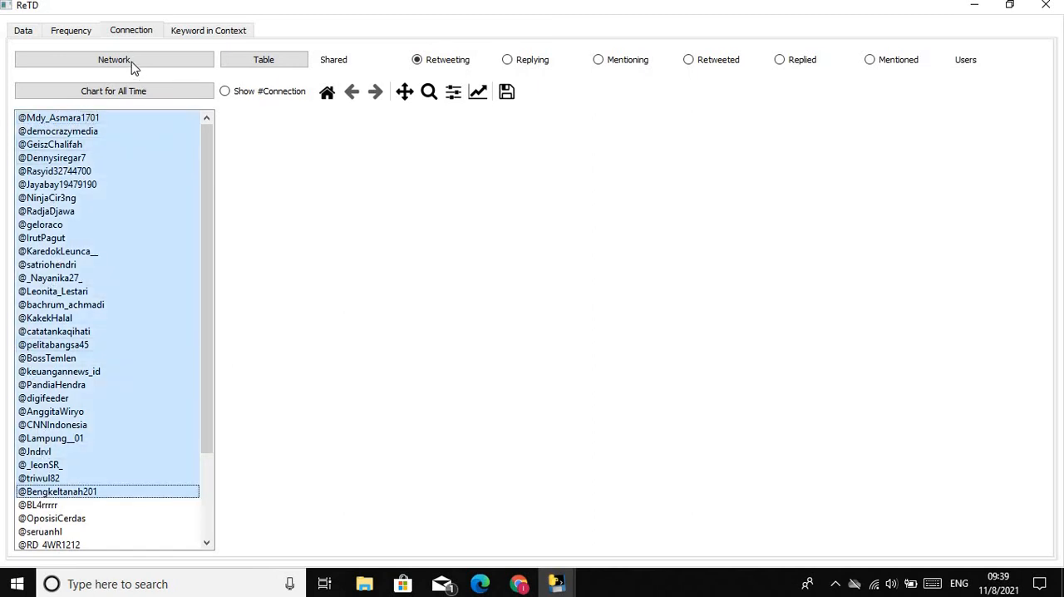
click(130, 63)
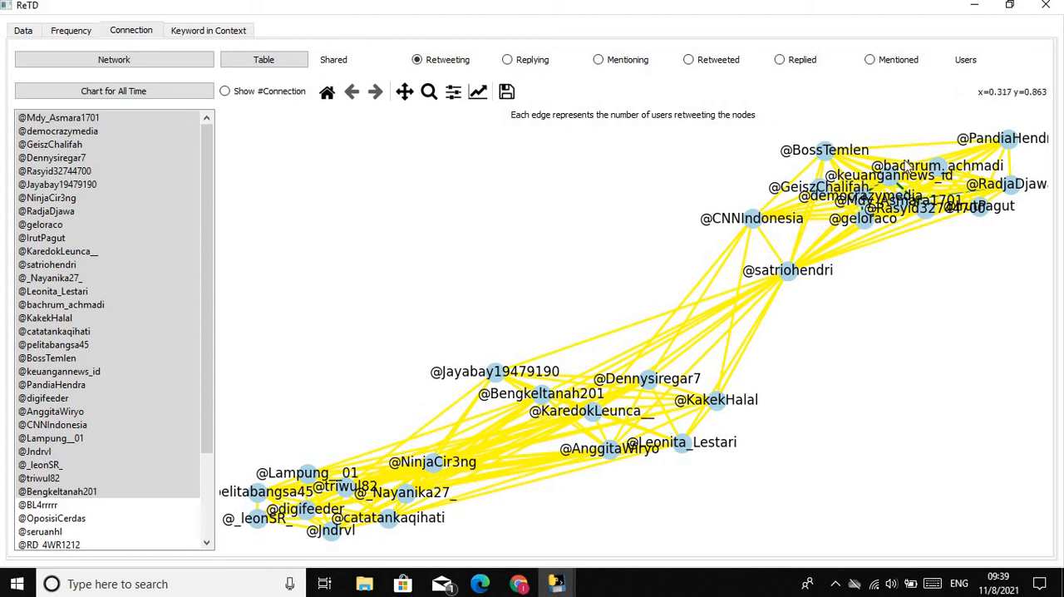
click(428, 94)
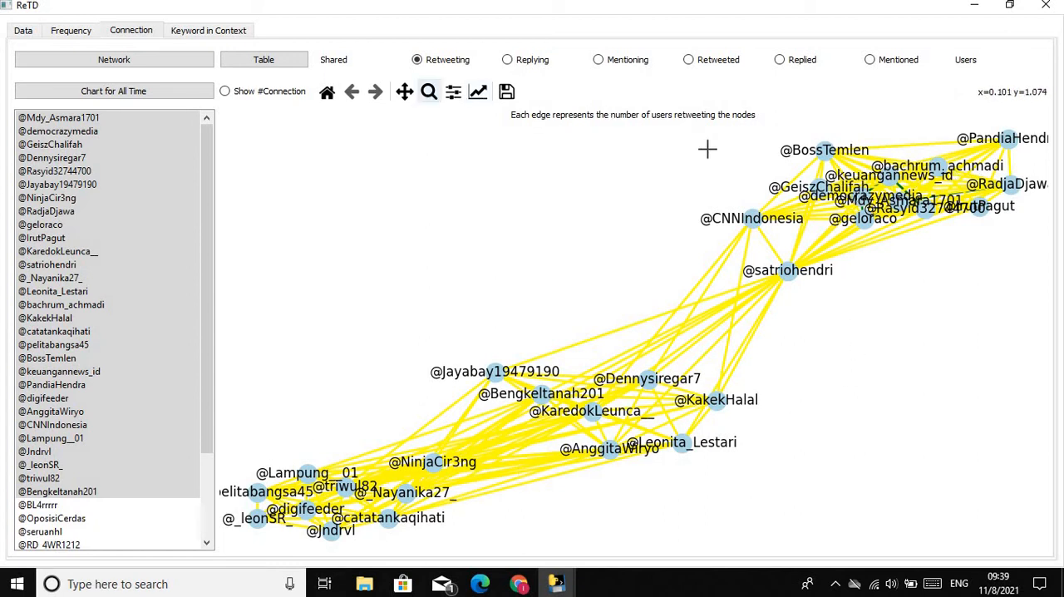
drag(768, 204, 1060, 307)
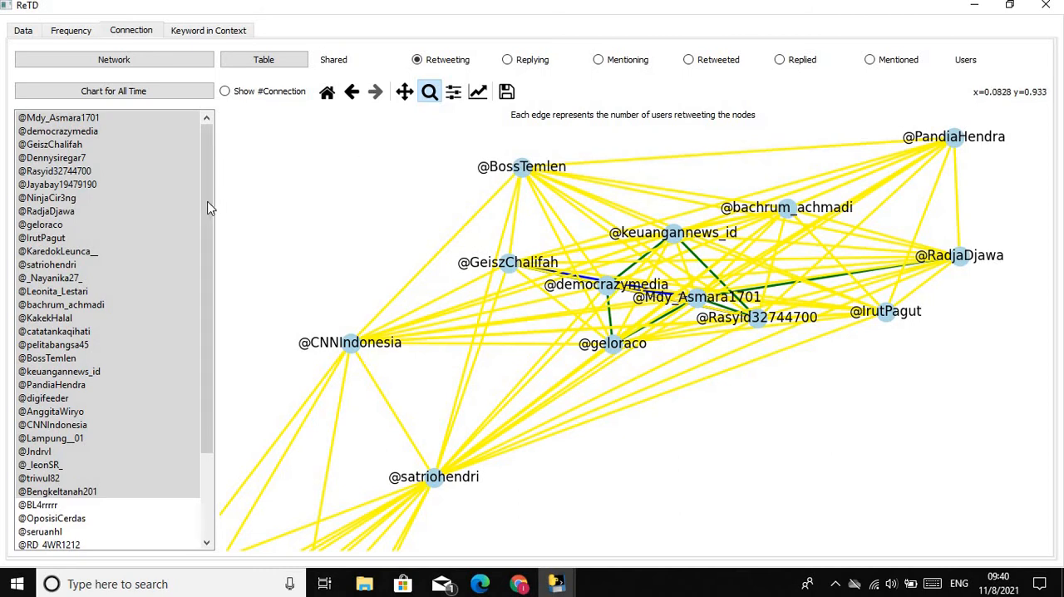
Show the retweeting table for the 1st, 2nd, 15th and 19th listed accounts, and widen the Tweet column to fit the tweet text
click(184, 211)
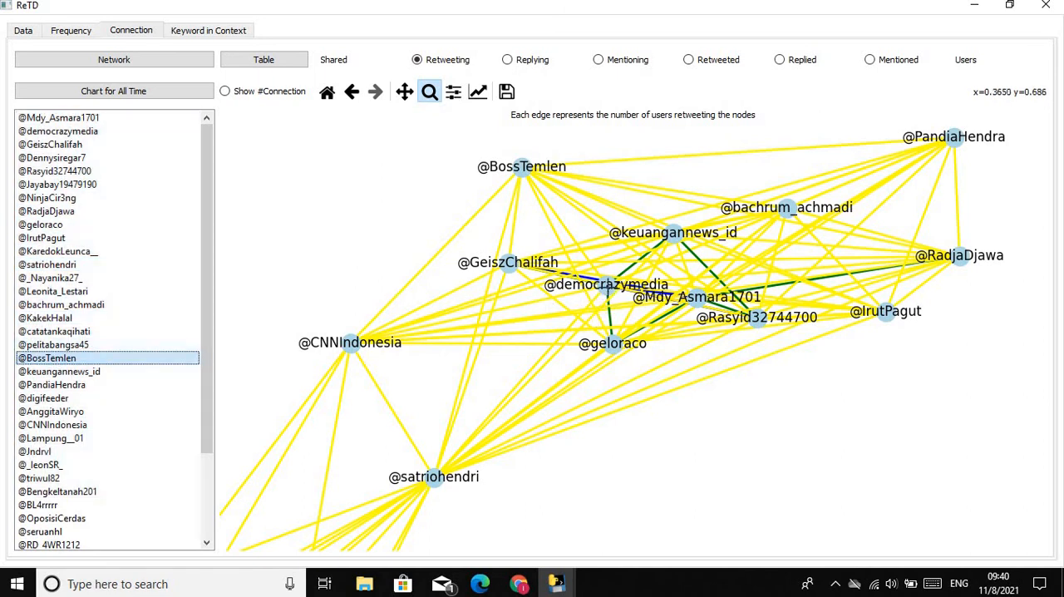
ctrl+click(74, 132)
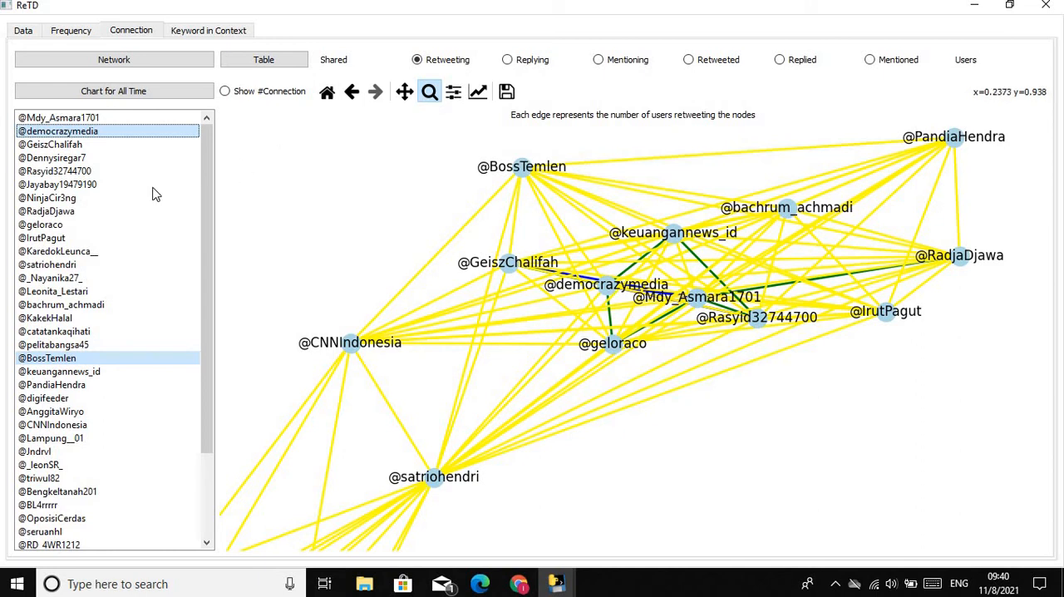
click(94, 305)
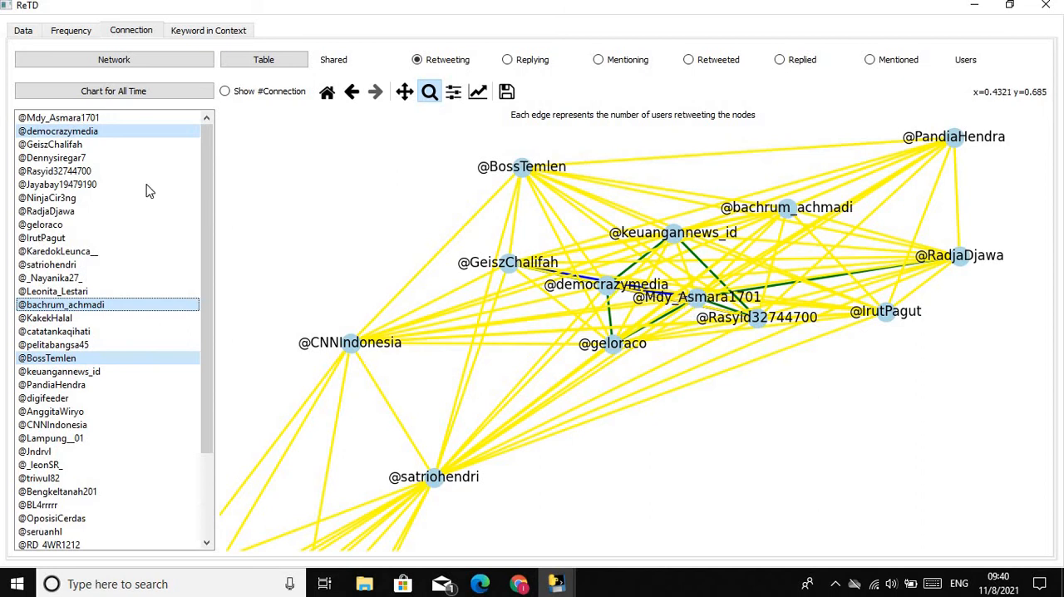
click(98, 118)
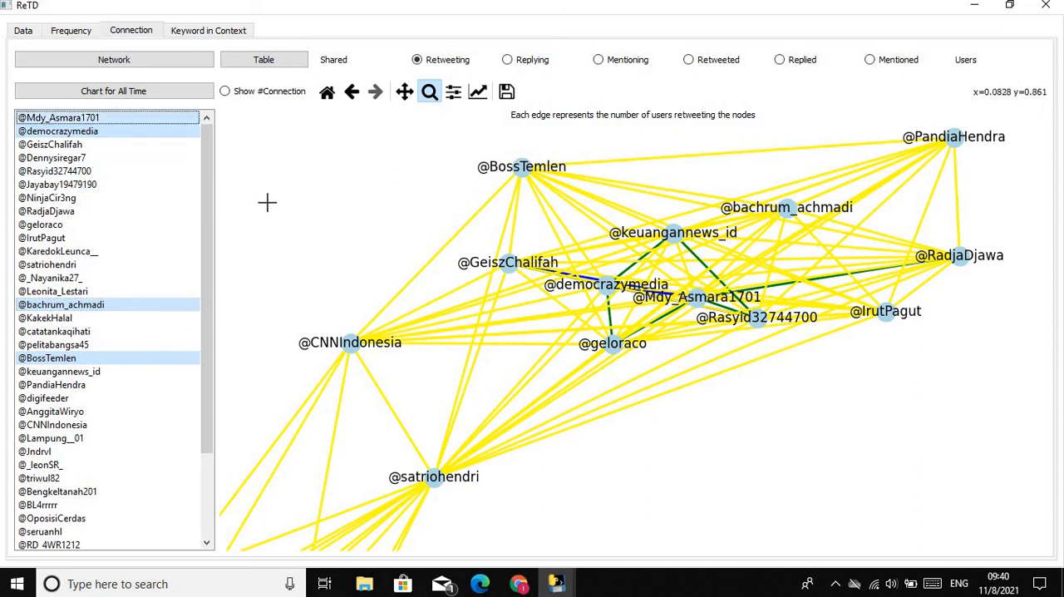
click(258, 65)
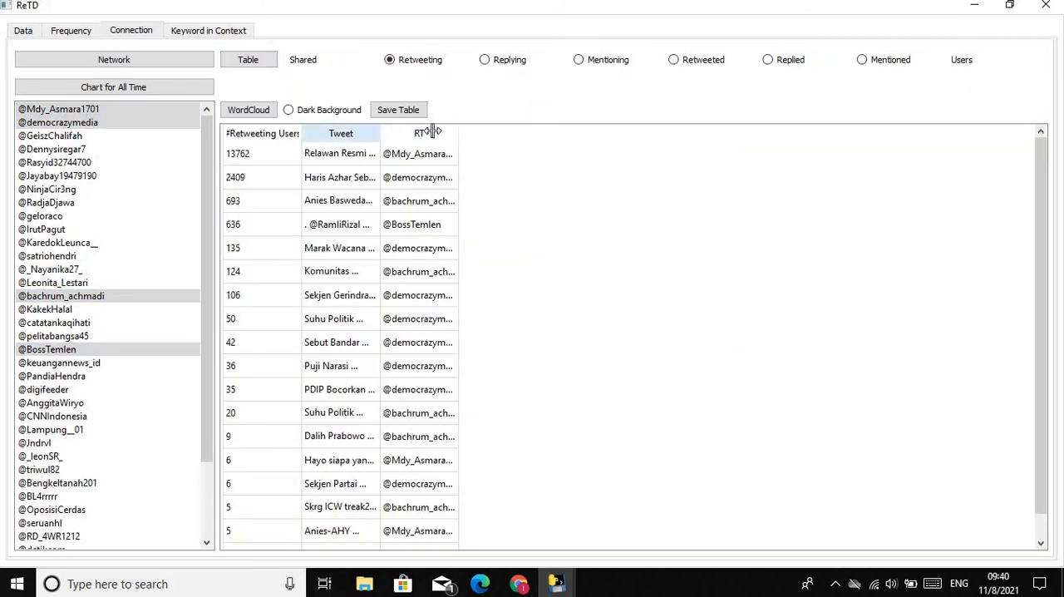
drag(633, 124, 885, 172)
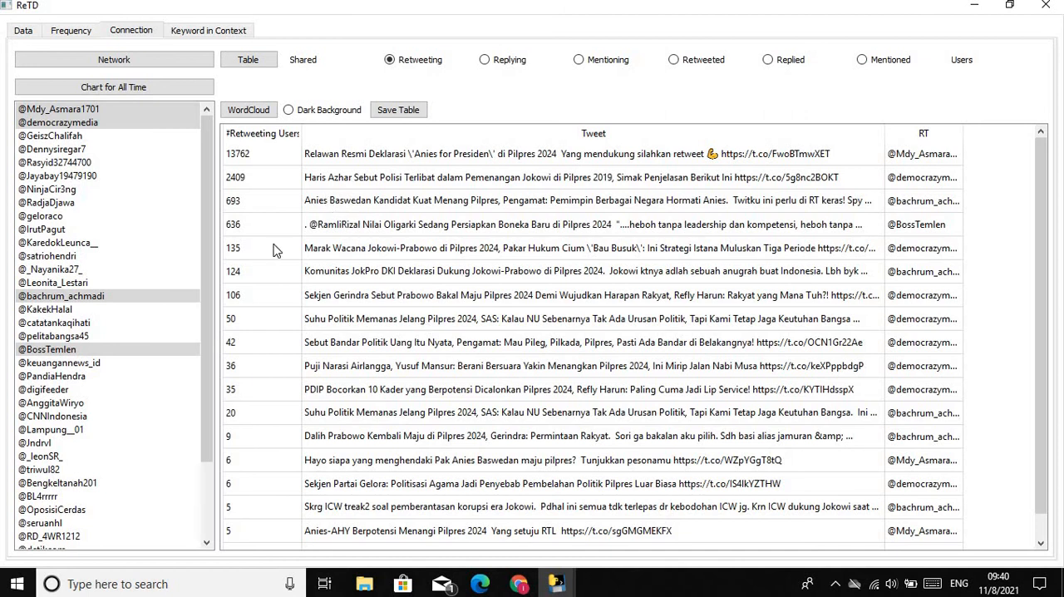
Redraw the shared-retweeting network using the first 26 users in the list
click(126, 109)
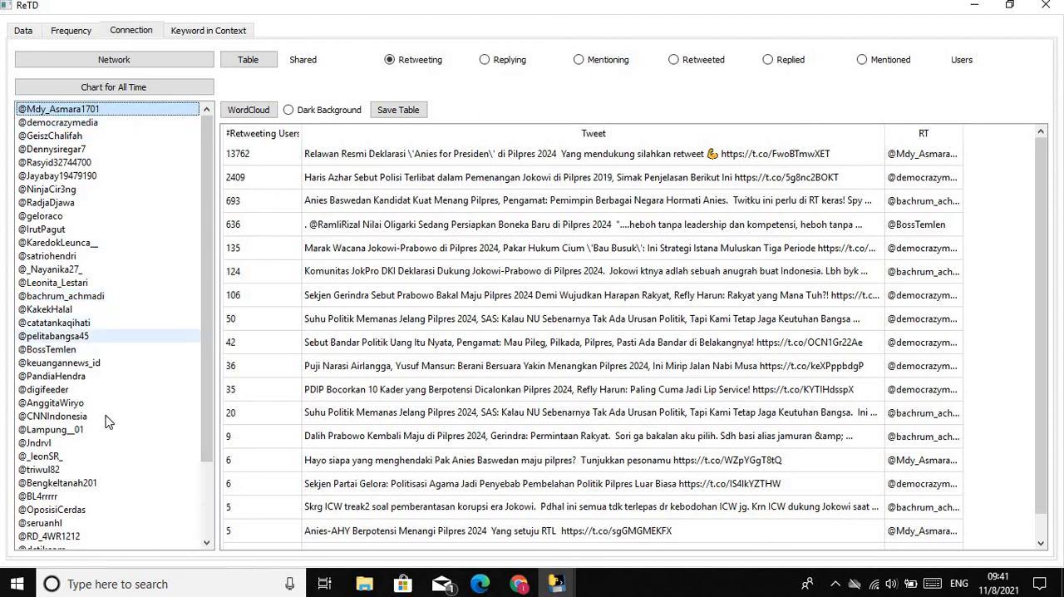
shift+click(94, 444)
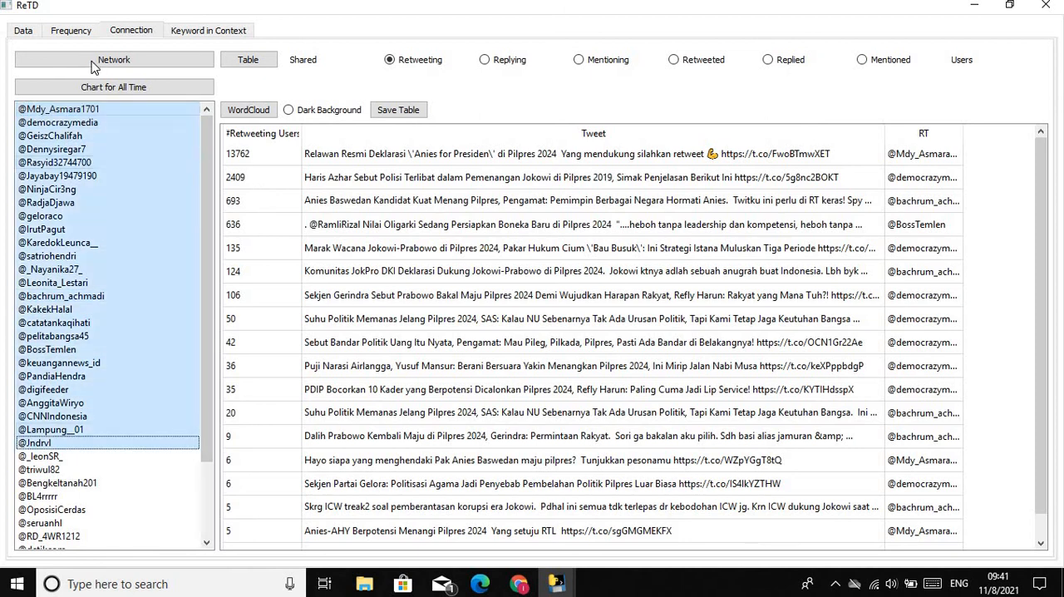
click(94, 63)
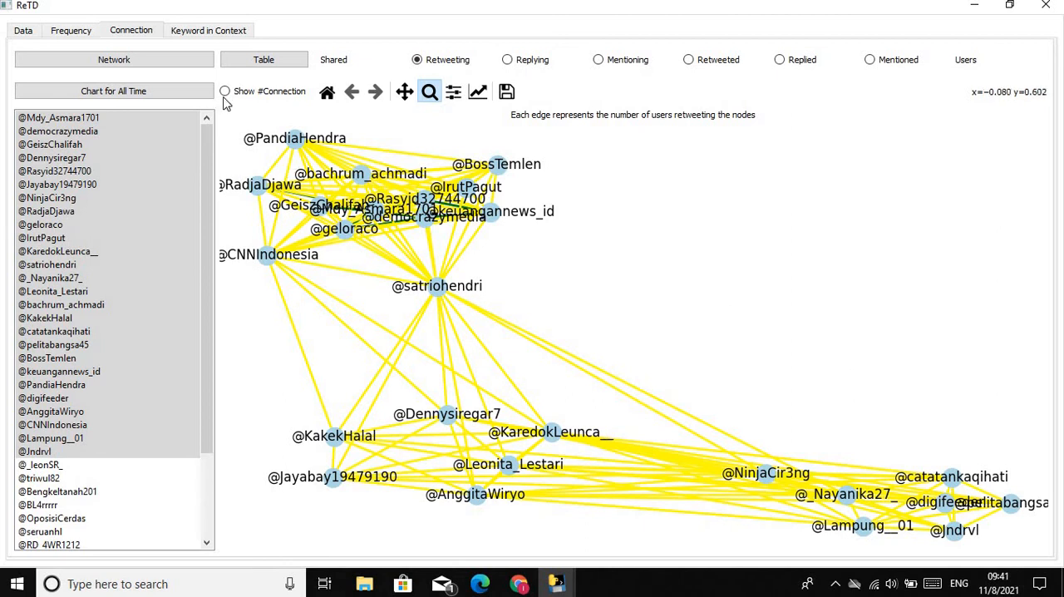
Search the cleaned tweets for the keyword "ganjar" in context and eliminate duplicate tweets
click(180, 31)
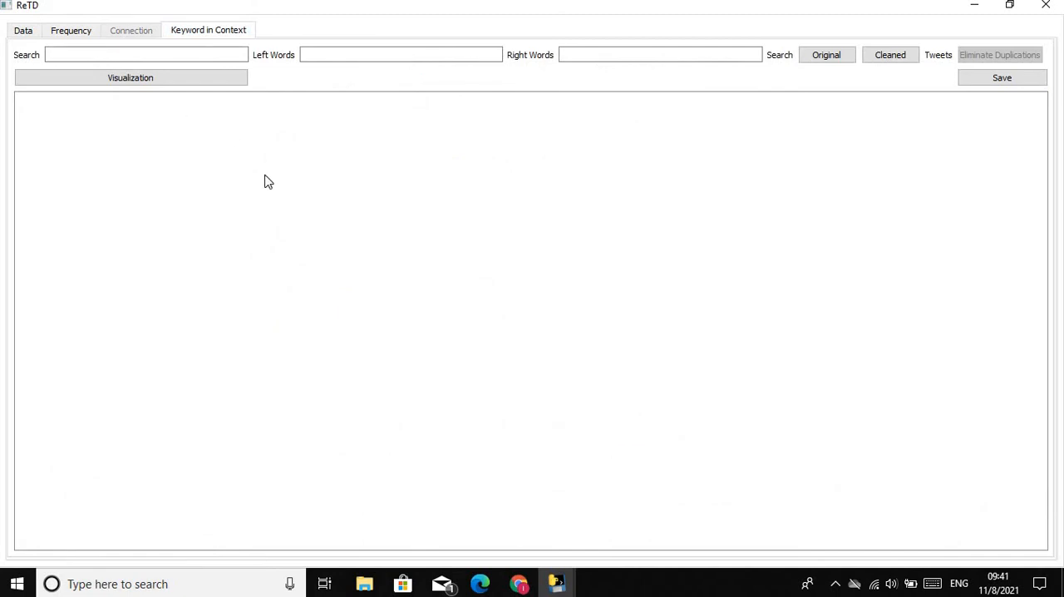
click(115, 53)
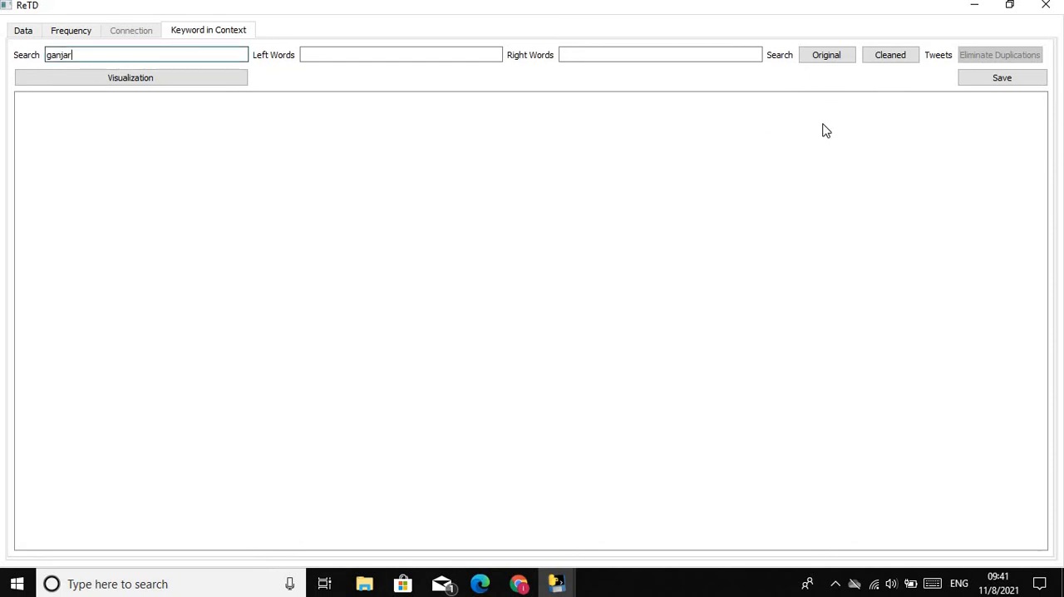
click(879, 59)
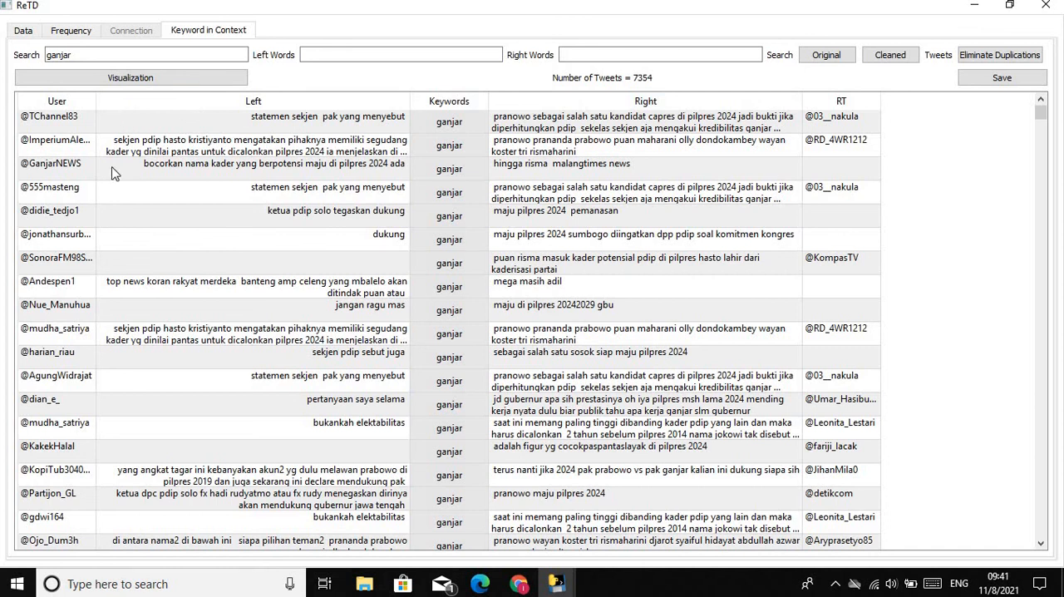
click(983, 60)
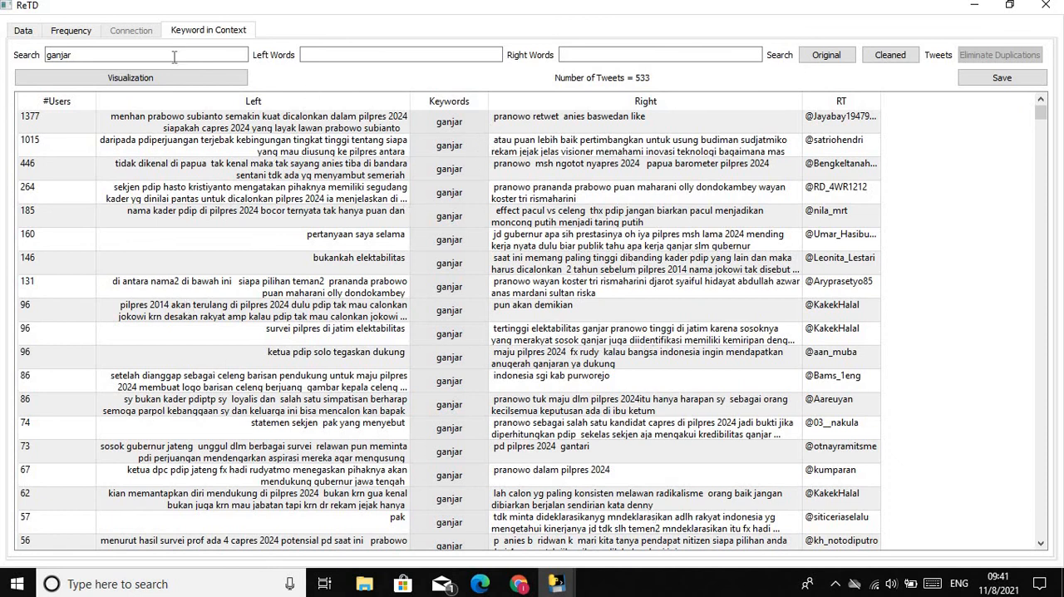
Visualise the "ganjar" search results as a cloud of the top 30 most retweeted users
click(130, 78)
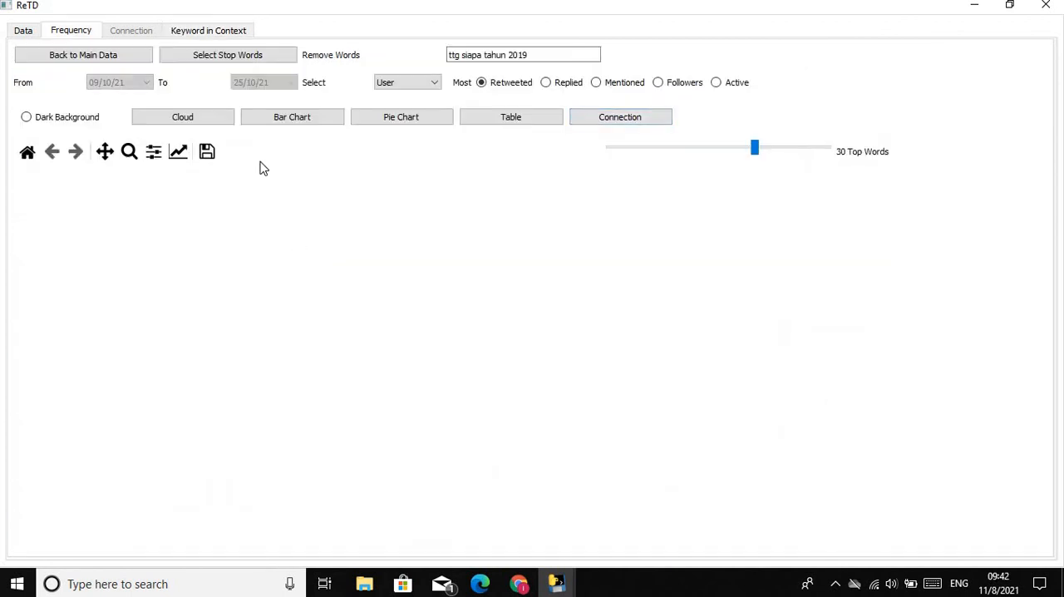
click(207, 123)
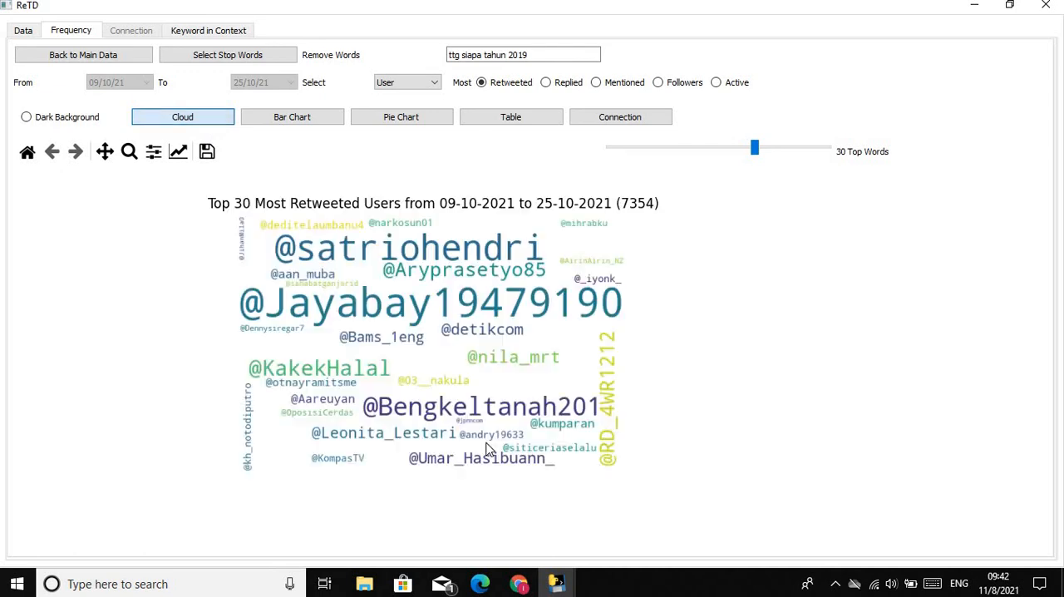